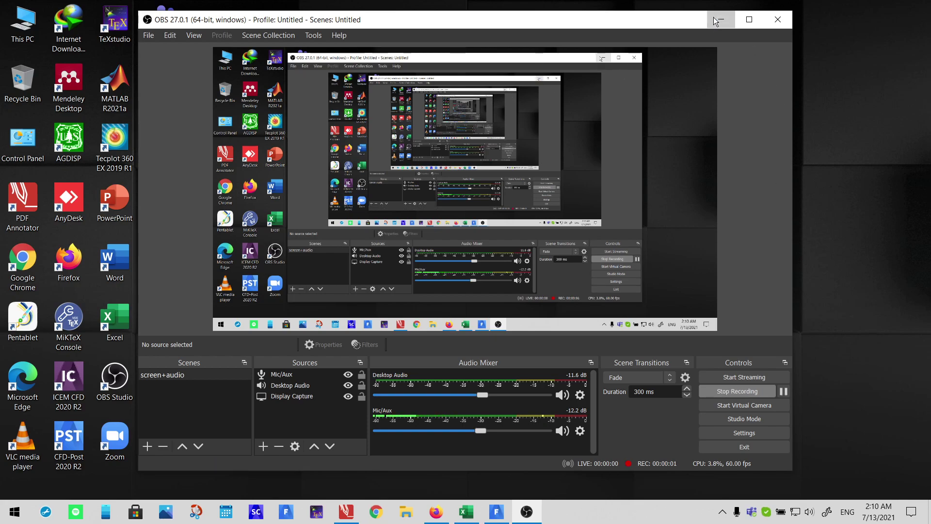
# Minimize OBS and bring the Fluent window with its General setup page to the front
pyautogui.click(714, 18)
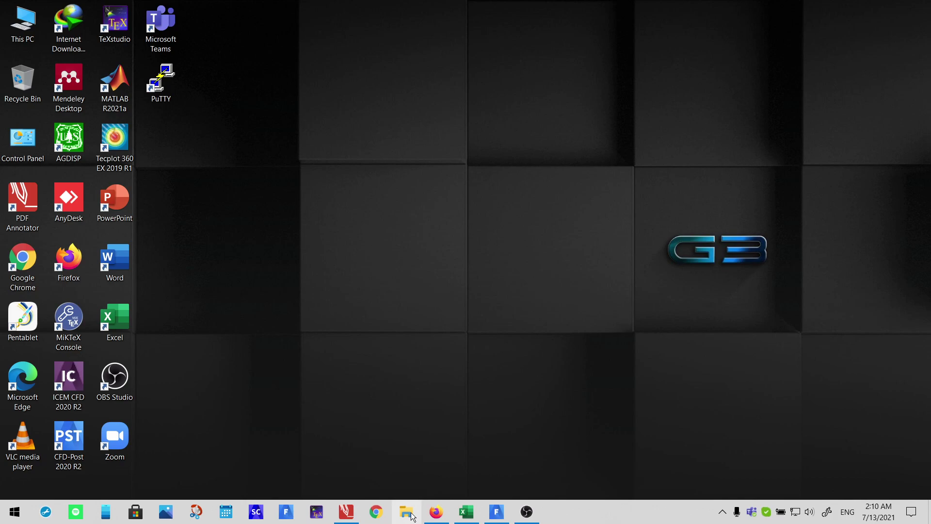
pyautogui.click(497, 512)
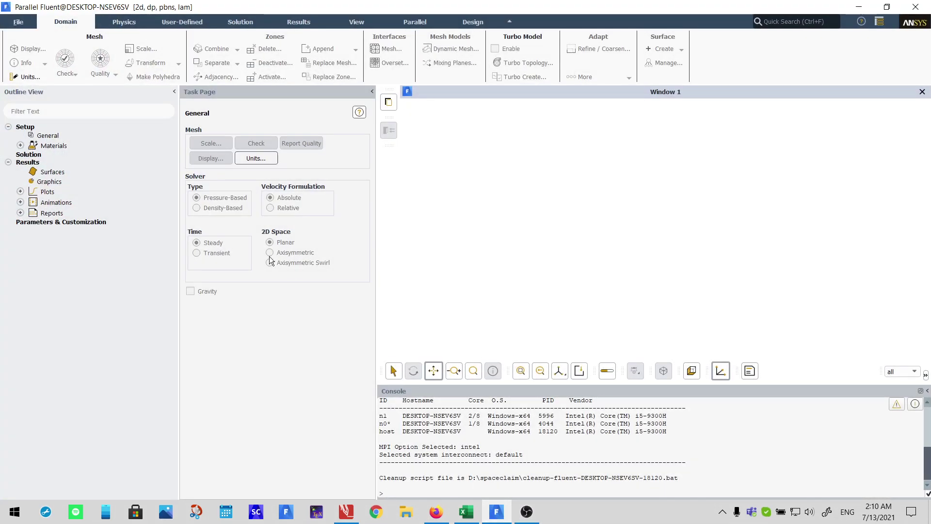
# Start File > Read > Mesh and enlarge and reposition the Select File browser
pyautogui.click(17, 25)
pyautogui.moveTo(54, 48)
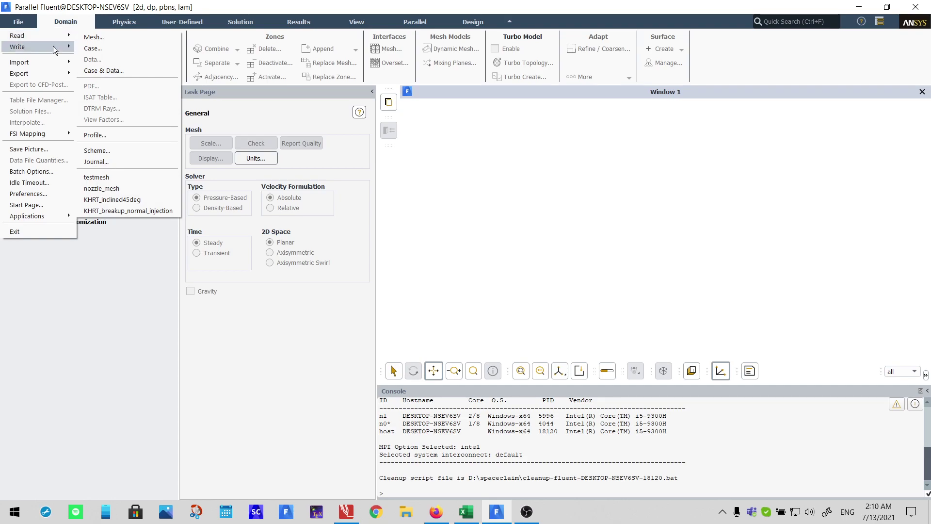
pyautogui.click(110, 39)
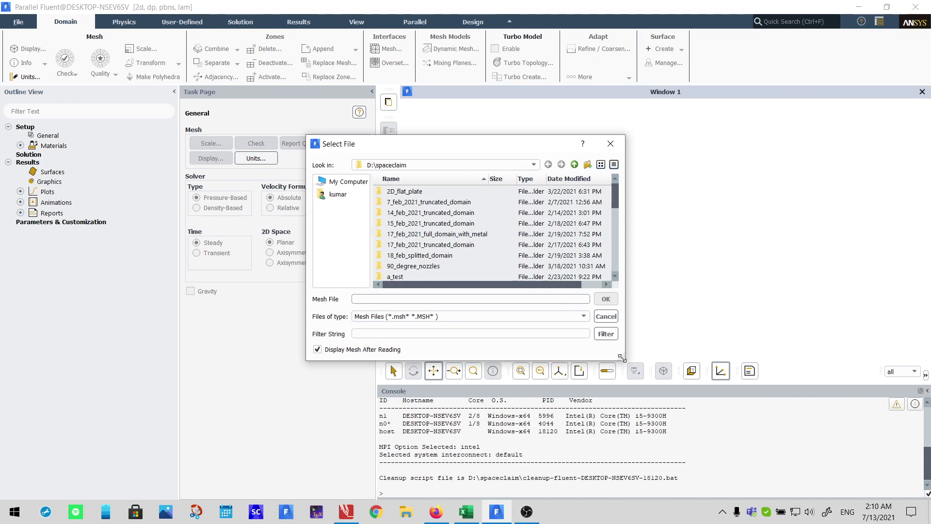
pyautogui.moveTo(622, 359); pyautogui.dragTo(755, 499)
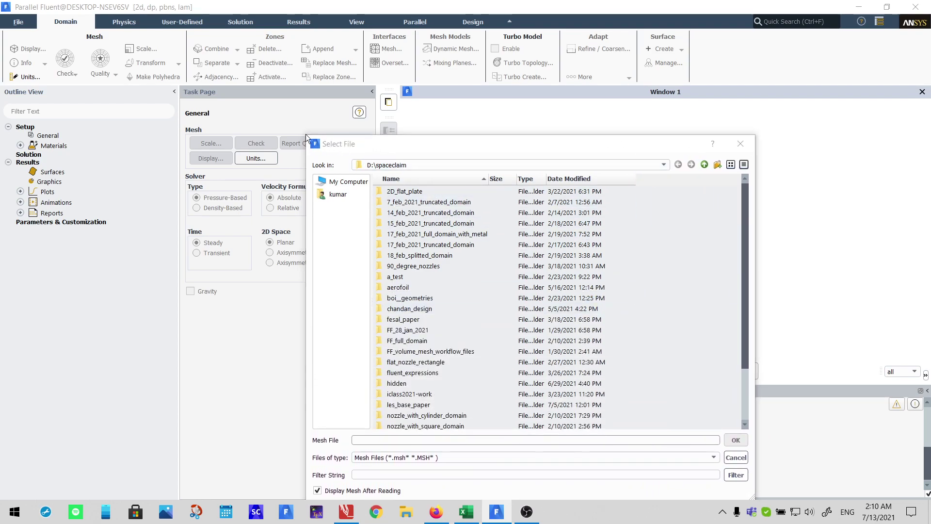
pyautogui.moveTo(306, 135); pyautogui.dragTo(257, 59)
pyautogui.moveTo(376, 68); pyautogui.dragTo(285, 50)
# Navigate to D:\CFD_practice\multizone and read in multizone_mesh.msh
pyautogui.press('BackSpace')
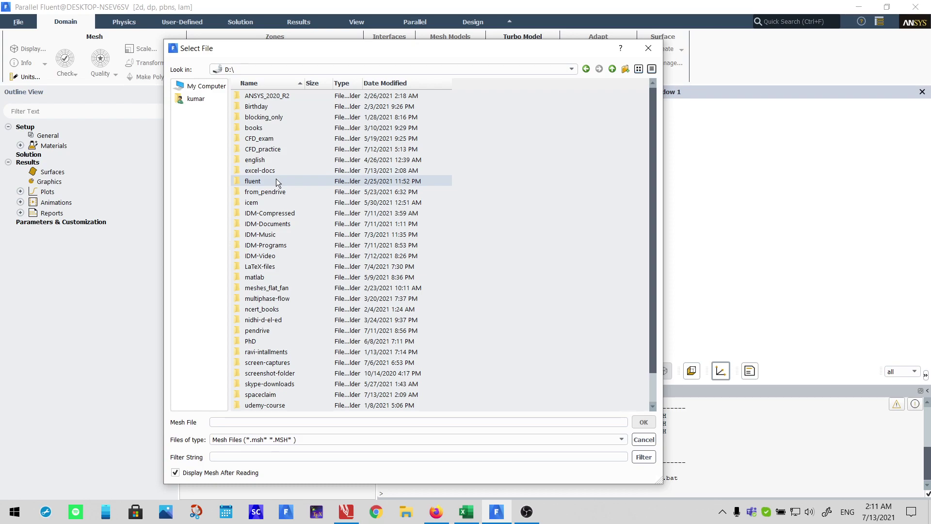
pyautogui.click(274, 151)
pyautogui.doubleClick(275, 151)
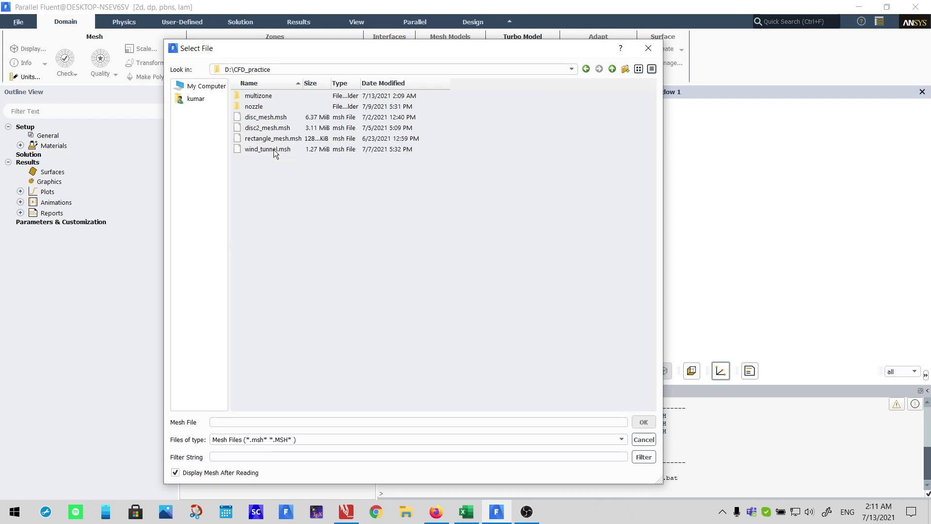
pyautogui.click(273, 96)
pyautogui.doubleClick(273, 96)
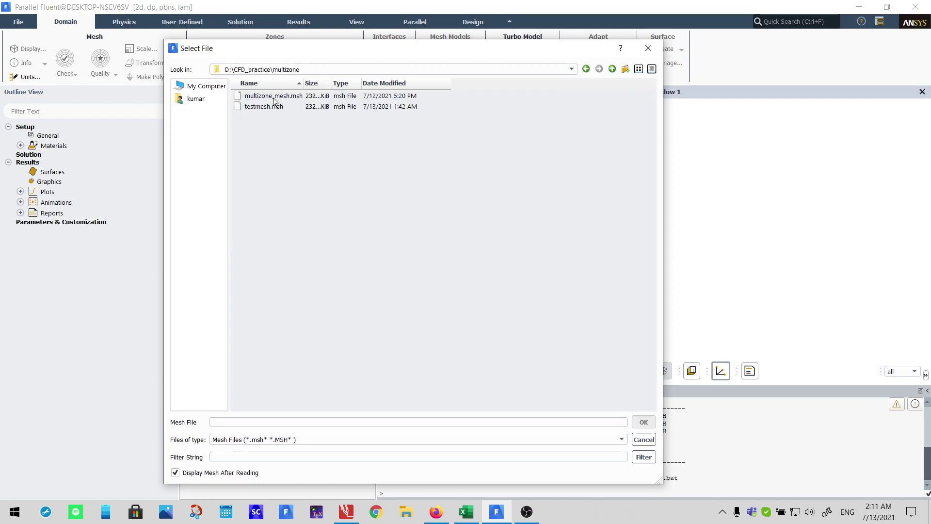
pyautogui.click(280, 97)
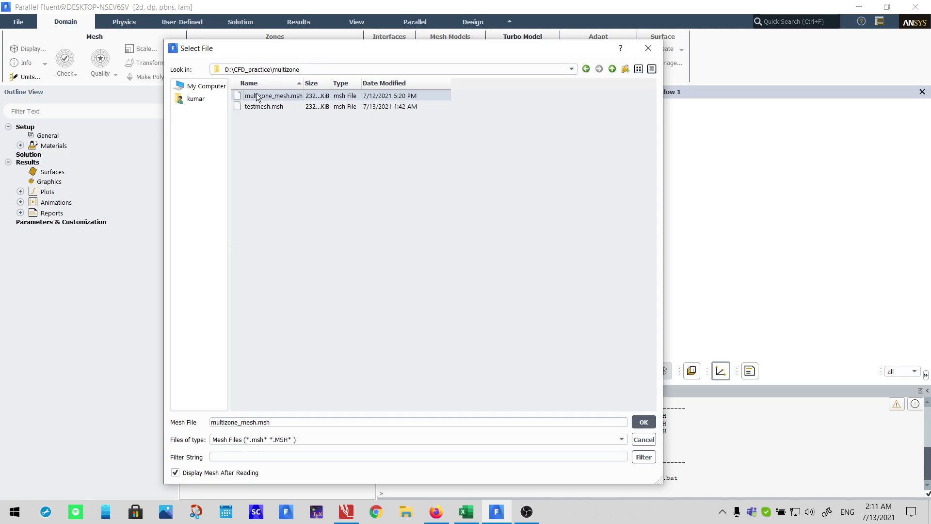
pyautogui.keyDown('shift'); pyautogui.click(306, 106); pyautogui.keyUp('shift')
pyautogui.doubleClick(272, 96)
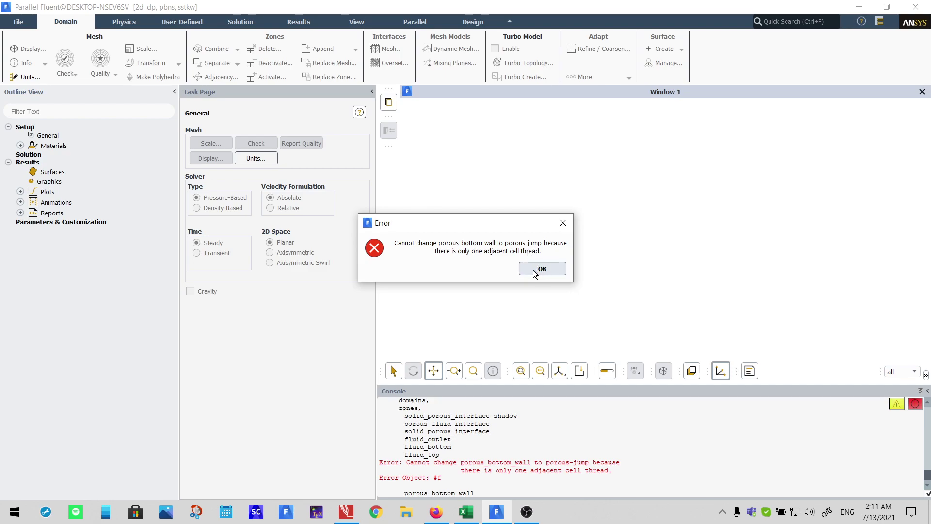
# Dismiss the porous-jump error pop-ups for porous_bottom_wall and porous_upper_wall
pyautogui.click(534, 270)
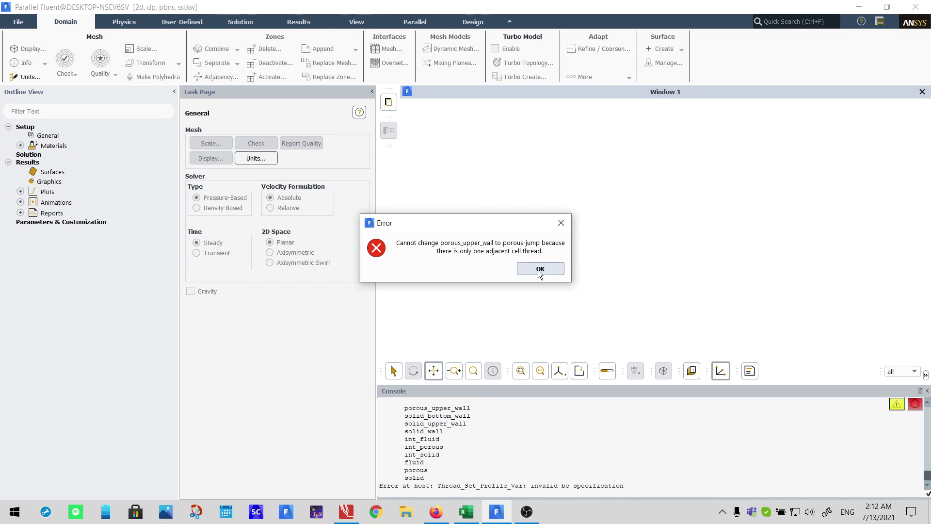
pyautogui.click(537, 269)
pyautogui.click(558, 230)
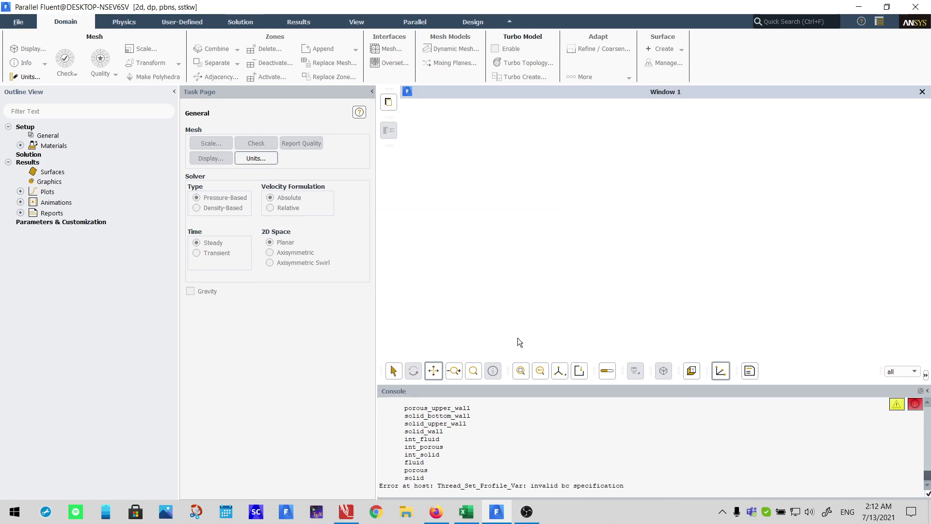
pyautogui.scroll(-1, 471, 465)
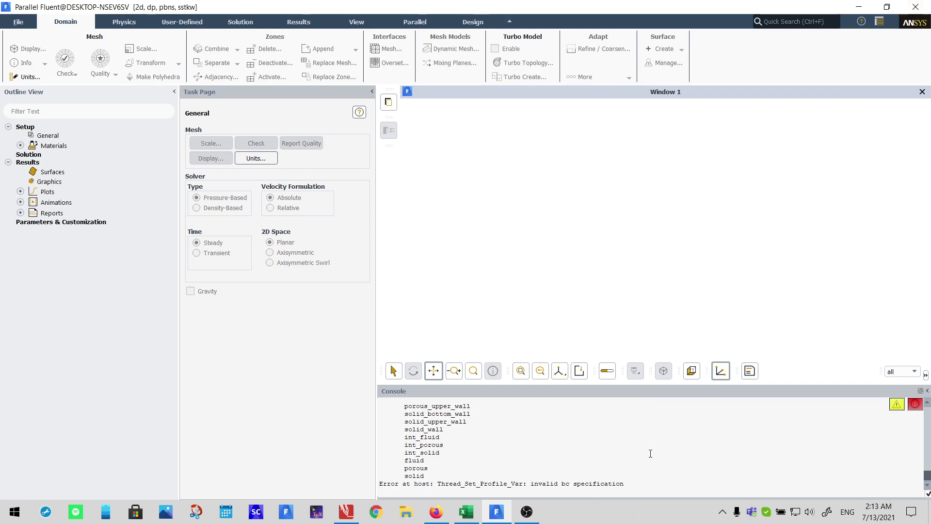
# End the cx2020.exe process in Task Manager, then close Task Manager
pyautogui.rightClick(633, 508)
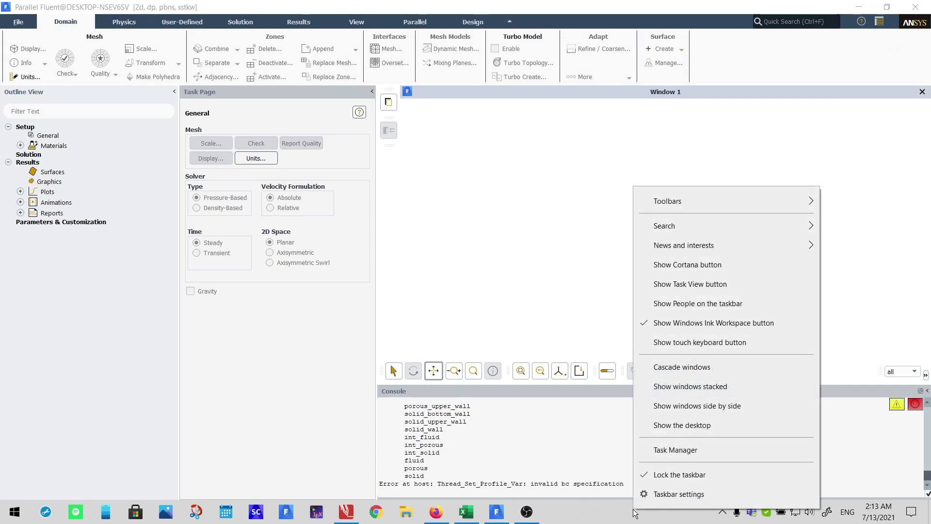
pyautogui.click(666, 447)
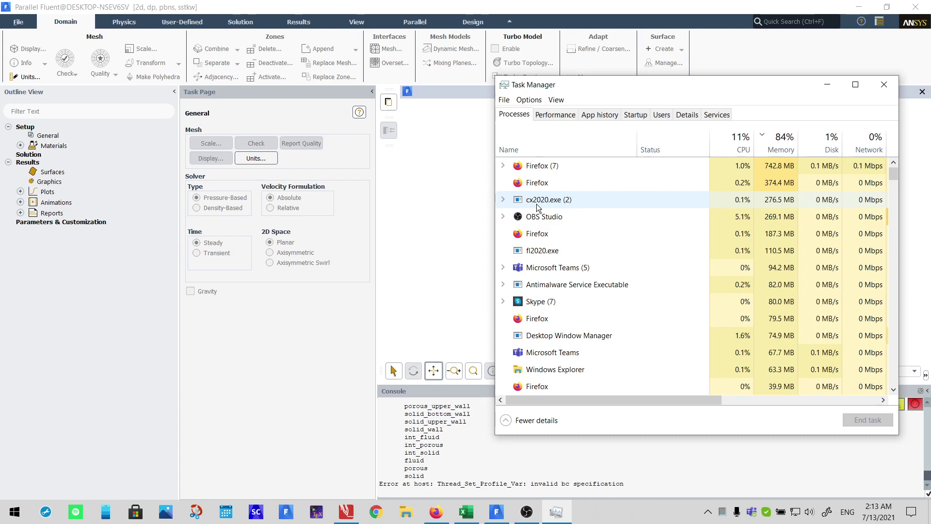
pyautogui.click(537, 206)
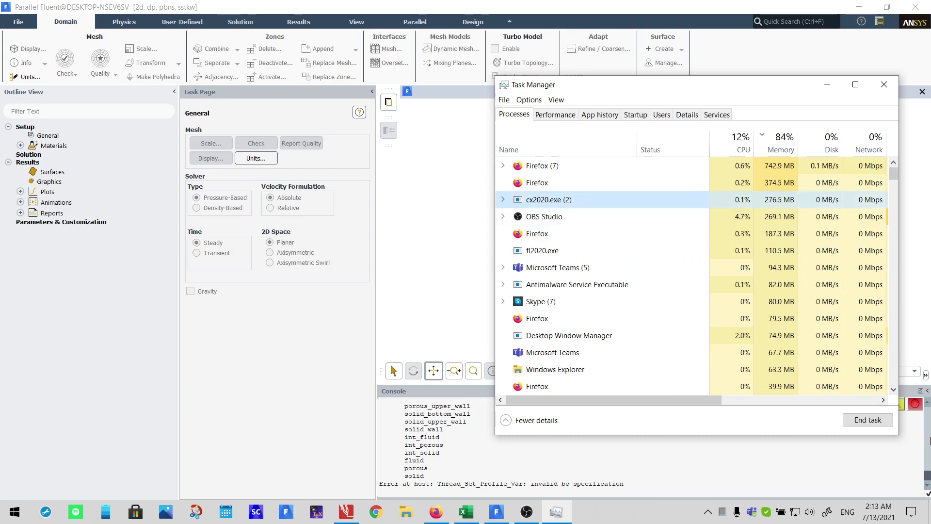
pyautogui.click(862, 420)
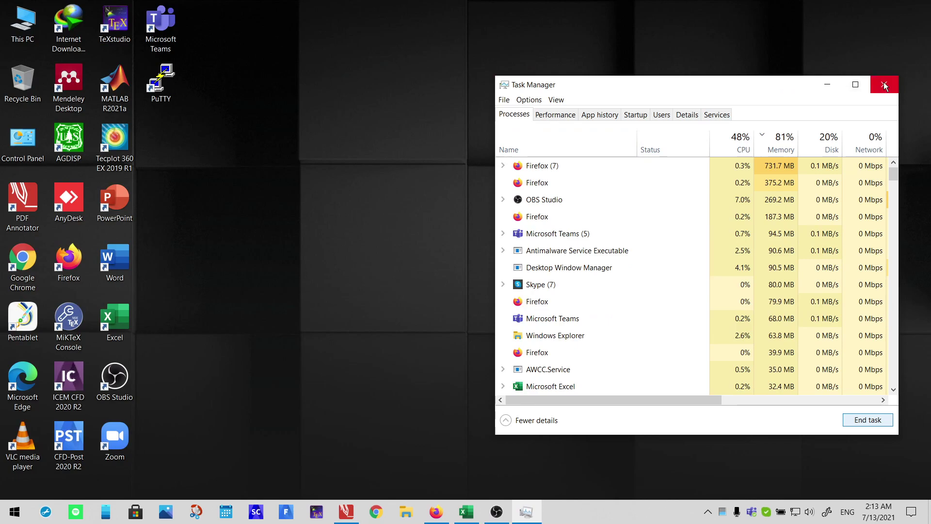
pyautogui.click(884, 85)
pyautogui.rightClick(385, 113)
pyautogui.click(412, 151)
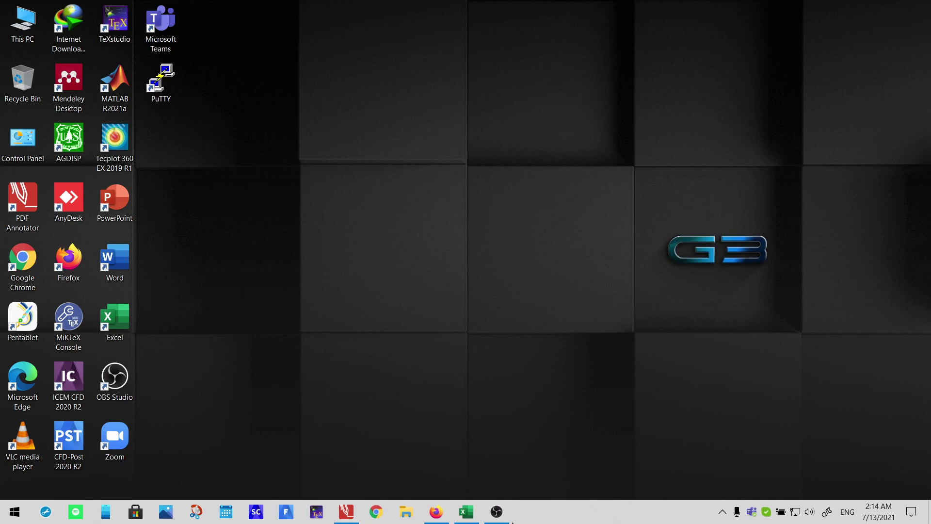
# Browse File Explorer to D:\CFD_practice\multizone and select multizone.prj
pyautogui.moveTo(504, 514)
pyautogui.click(414, 510)
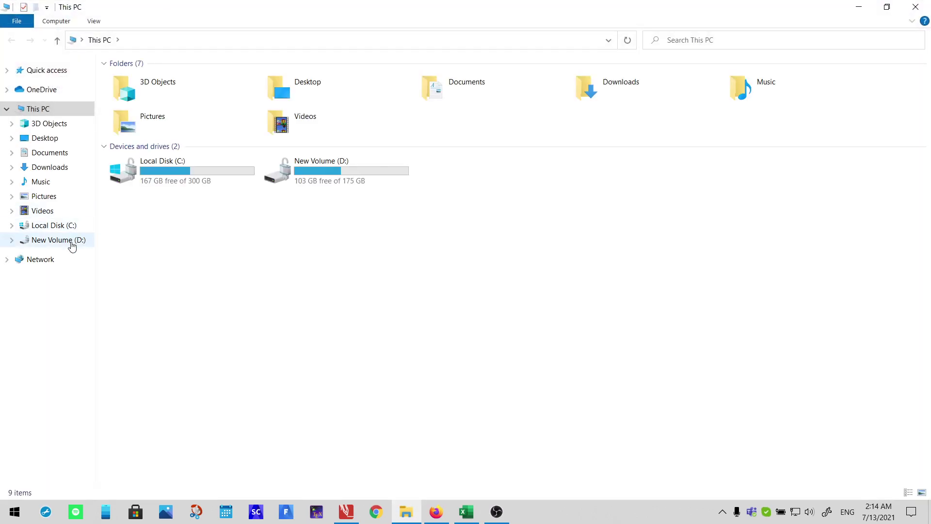
pyautogui.click(72, 244)
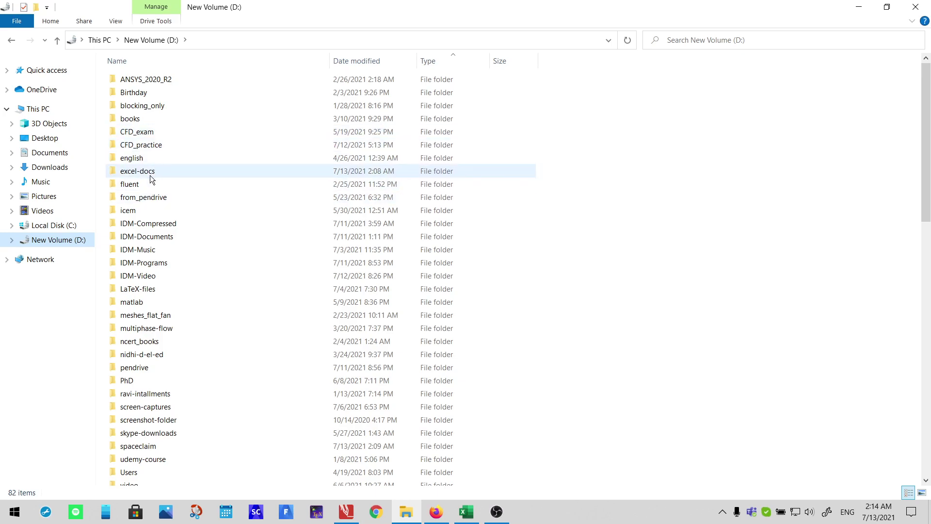
pyautogui.click(164, 145)
pyautogui.doubleClick(165, 145)
pyautogui.scroll(-9, 245, 265)
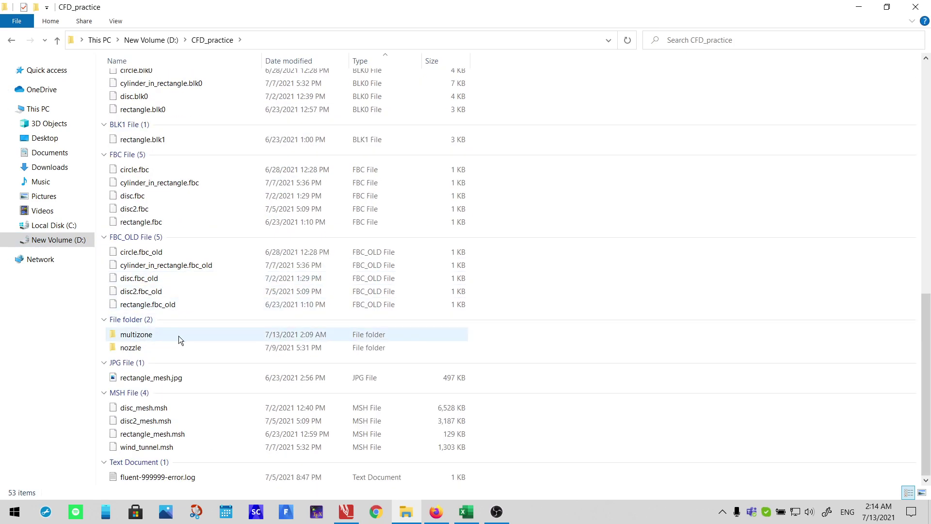
pyautogui.doubleClick(160, 335)
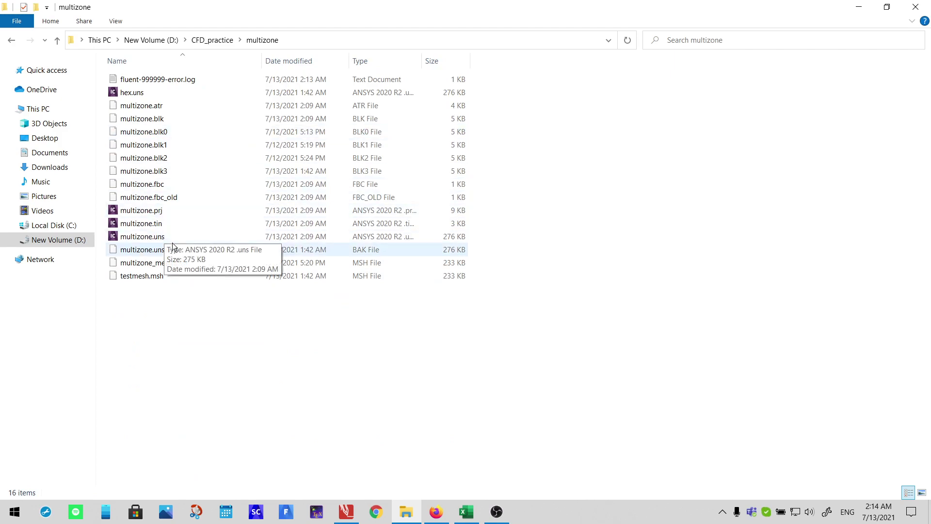
pyautogui.click(175, 211)
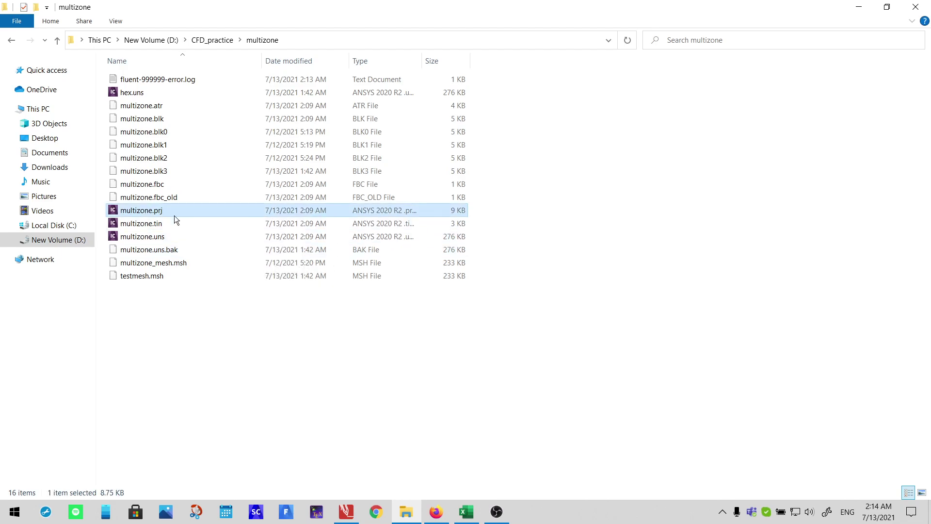
# Launch multizone.prj in ICEM CFD and maximize the ICEM CFD window
pyautogui.doubleClick(210, 211)
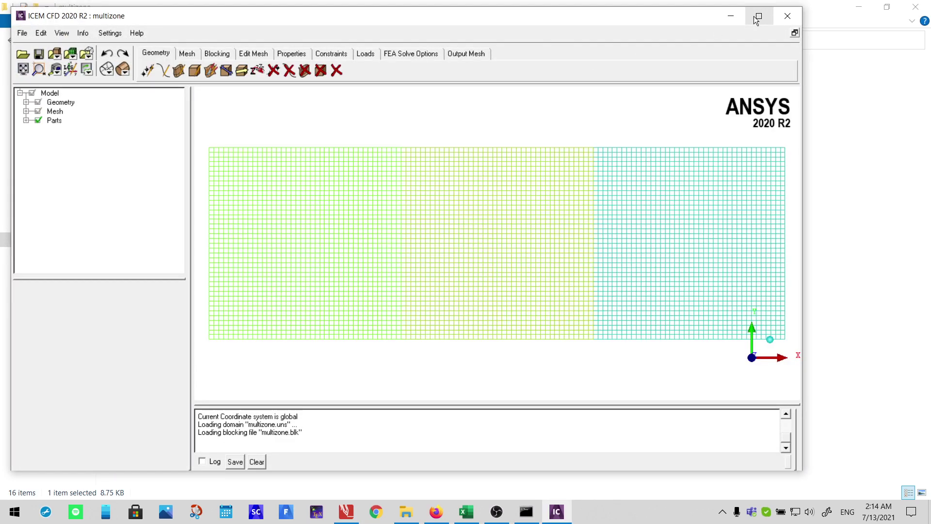
pyautogui.click(756, 17)
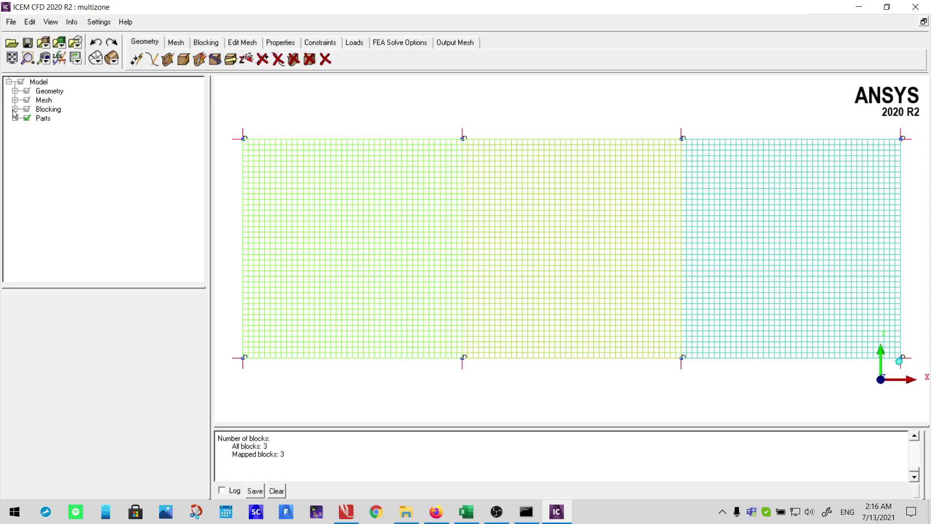
# Expand the Parts branch in the model tree and select WALL1 and WALL2
pyautogui.click(15, 118)
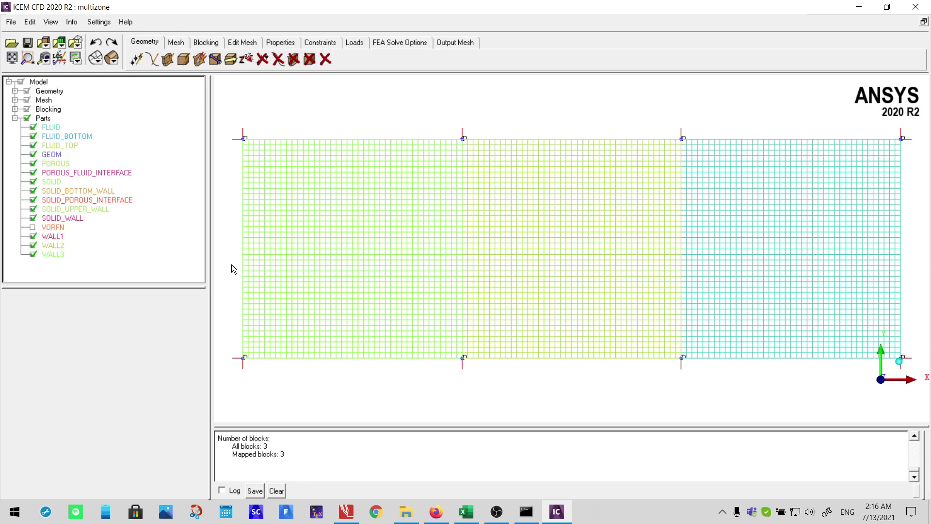
pyautogui.click(52, 237)
pyautogui.click(54, 246)
# Turn on the Pre-Mesh display under Blocking and confirm recomputing it
pyautogui.click(15, 109)
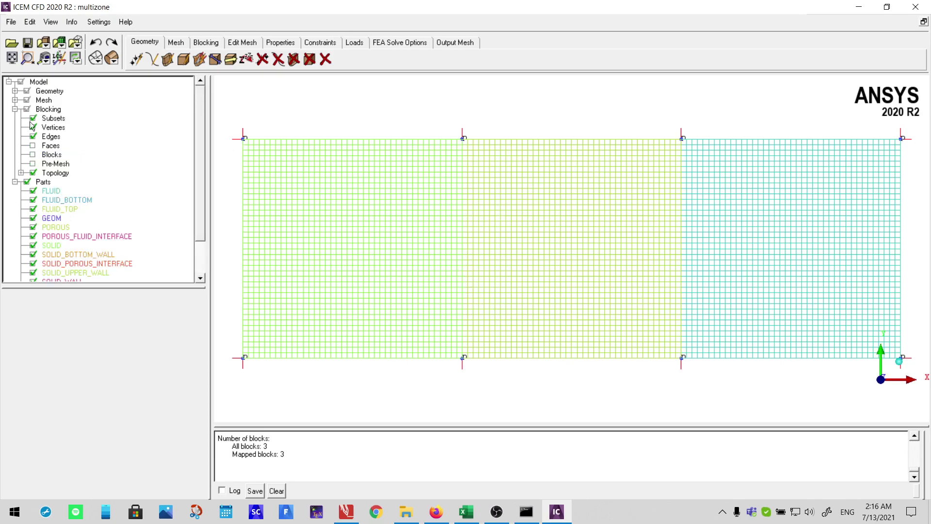
pyautogui.rightClick(57, 165)
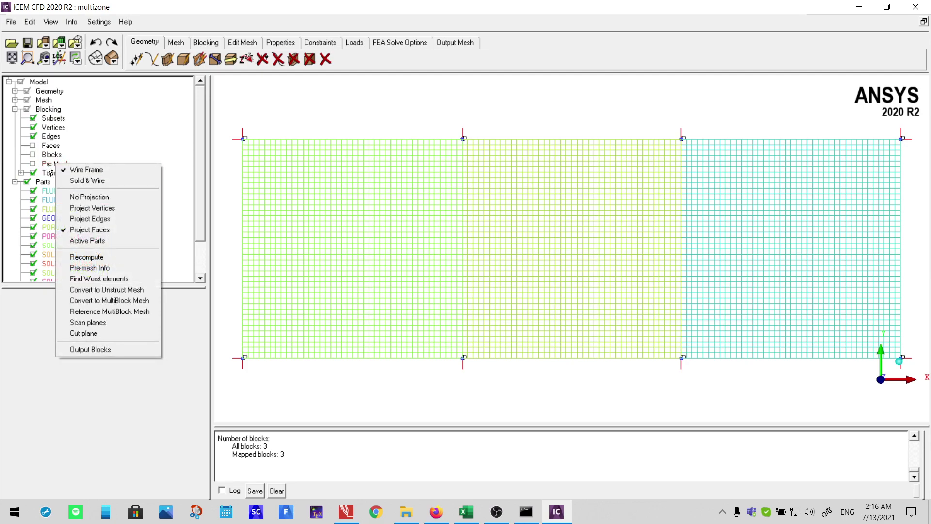
pyautogui.click(47, 330)
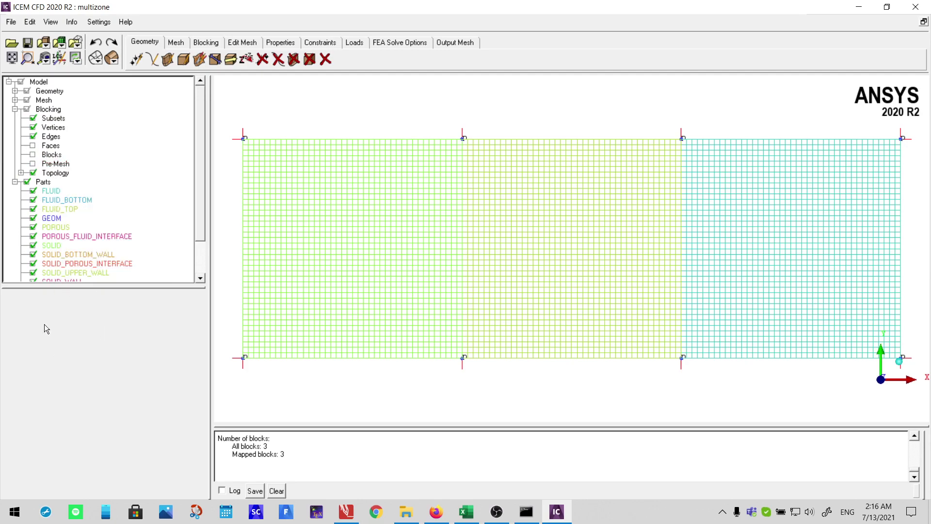
pyautogui.click(33, 165)
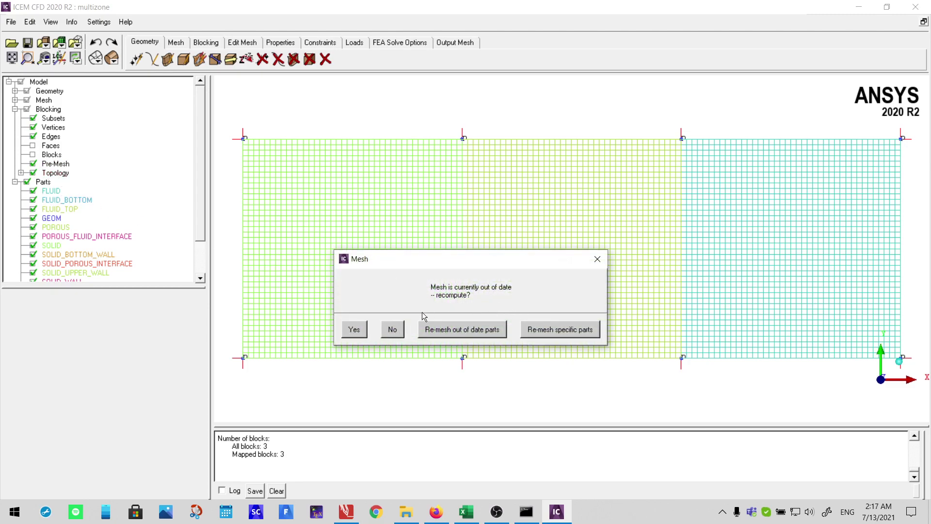
pyautogui.click(359, 329)
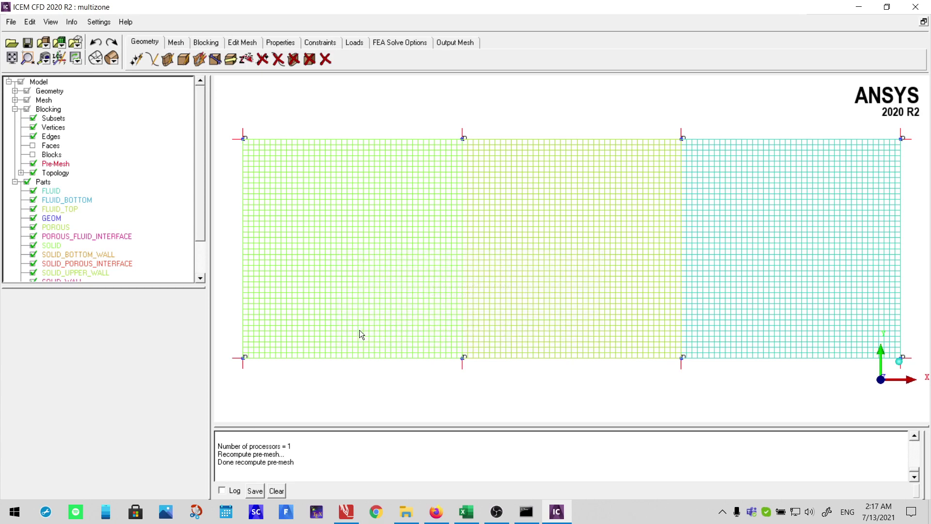
# Switch to the Output Mesh tab and close ICEM CFD
pyautogui.rightClick(45, 166)
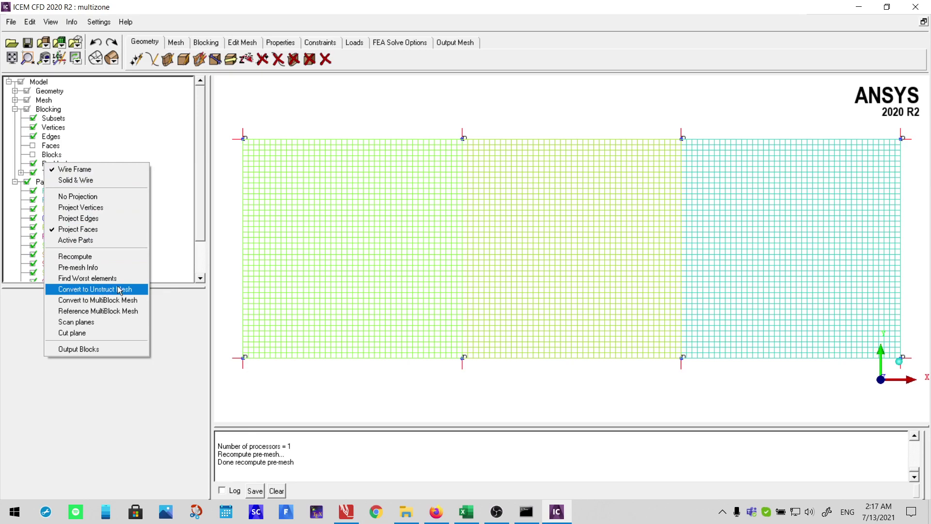
pyautogui.click(180, 370)
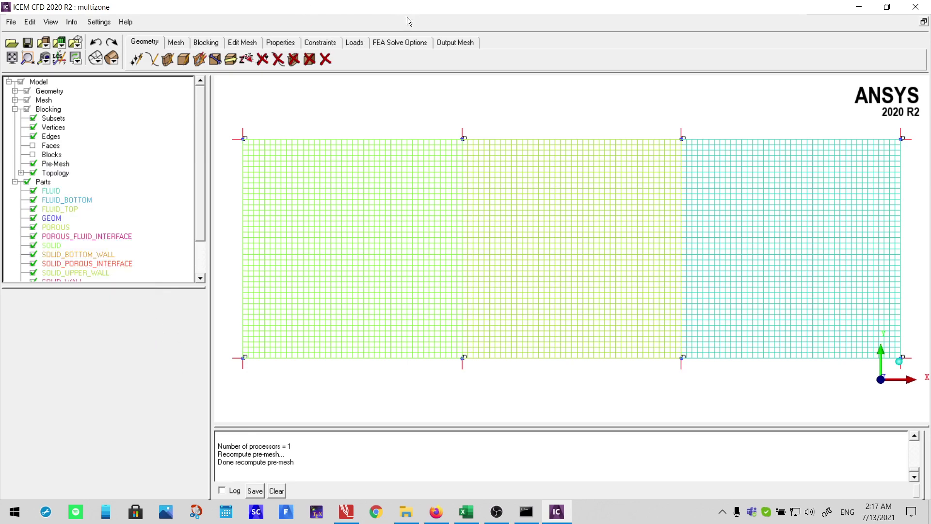
pyautogui.click(461, 47)
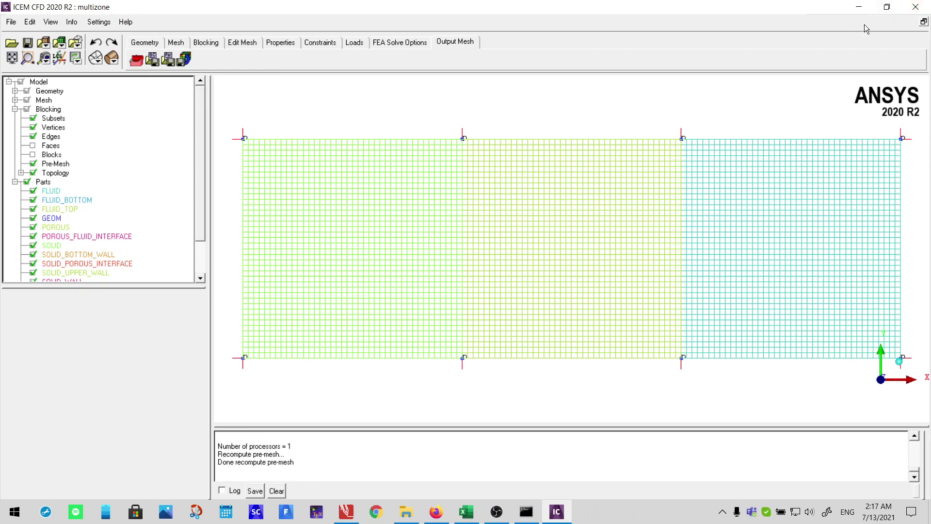
pyautogui.click(916, 7)
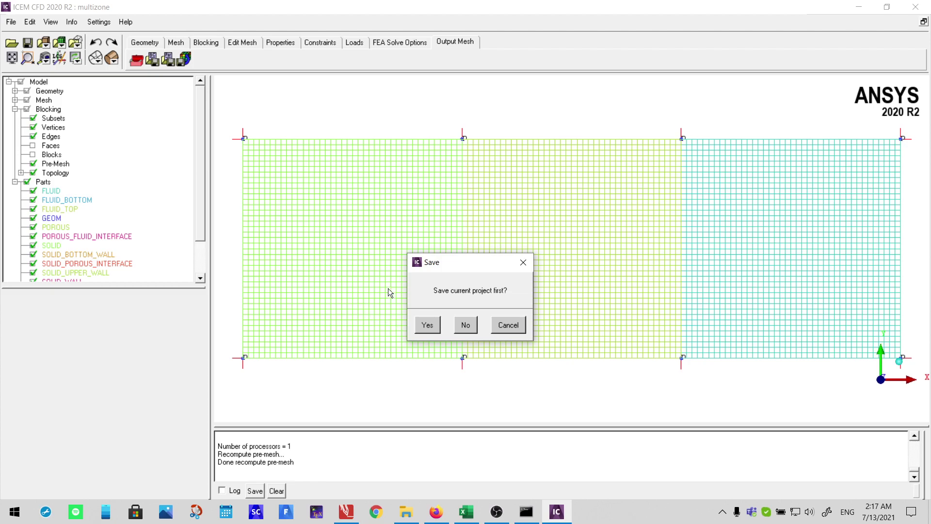
# Decline saving the project so ICEM CFD exits to File Explorer
pyautogui.click(465, 325)
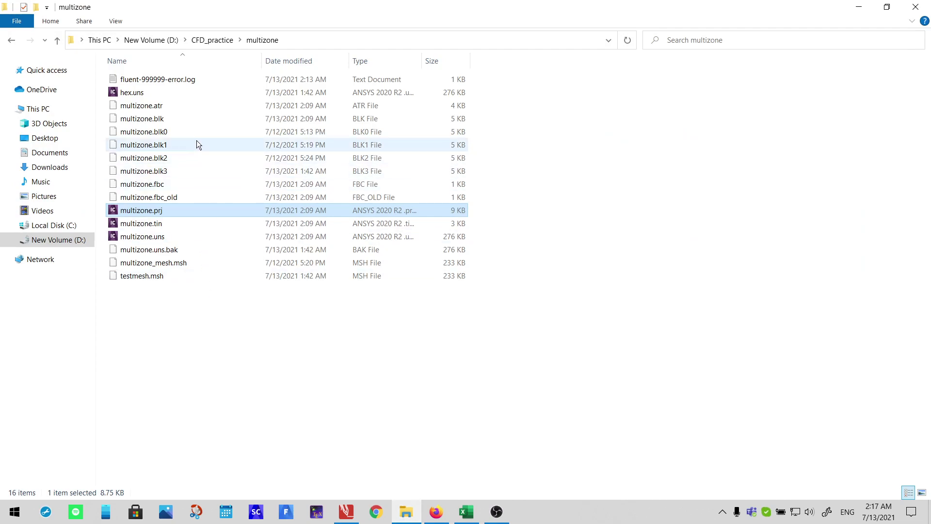
# Select the multizone.blk file in the multizone folder
pyautogui.click(180, 119)
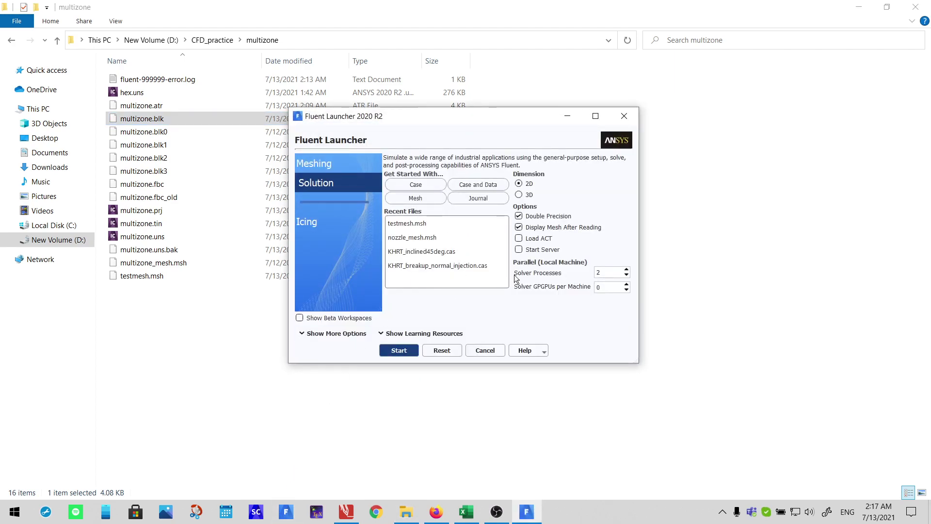
# Launch a parallel 2D double-precision Fluent session with the chosen settings
pyautogui.click(403, 349)
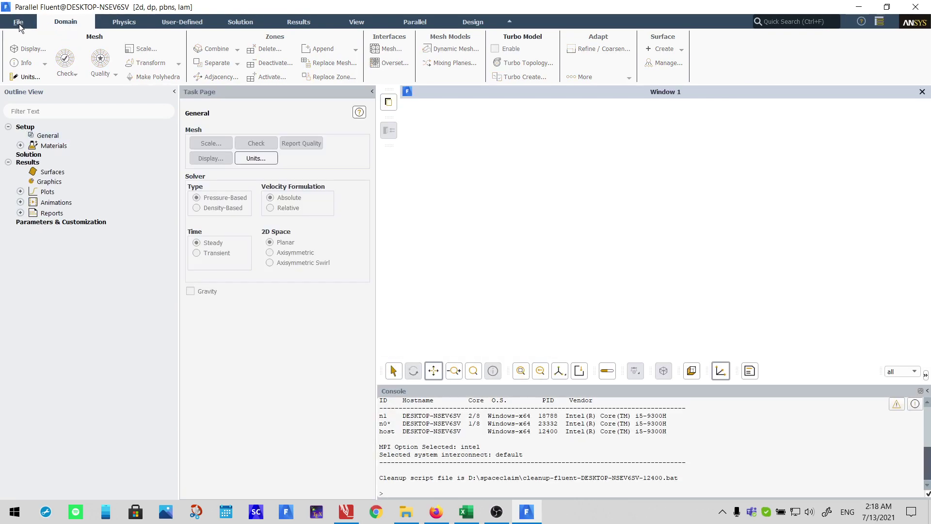
# Read the mesh file testmesh.msh from D:\CFD_practice\multizone
pyautogui.click(16, 23)
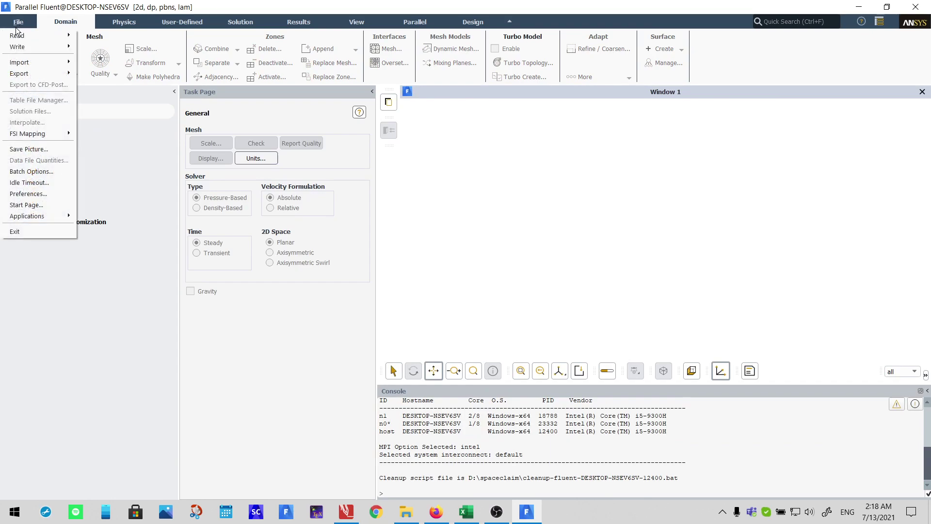
pyautogui.moveTo(59, 36)
pyautogui.click(95, 37)
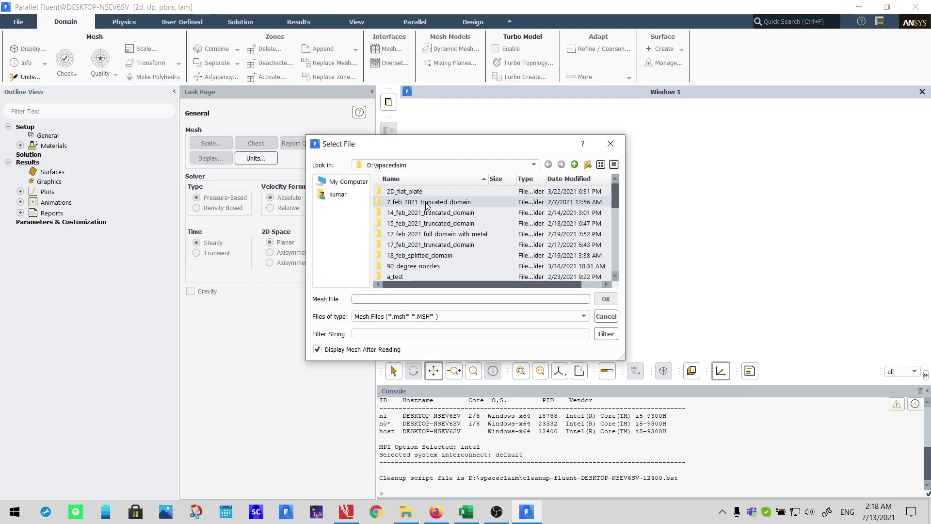
pyautogui.moveTo(307, 136); pyautogui.dragTo(69, 1)
pyautogui.click(186, 133)
pyautogui.press('BackSpace')
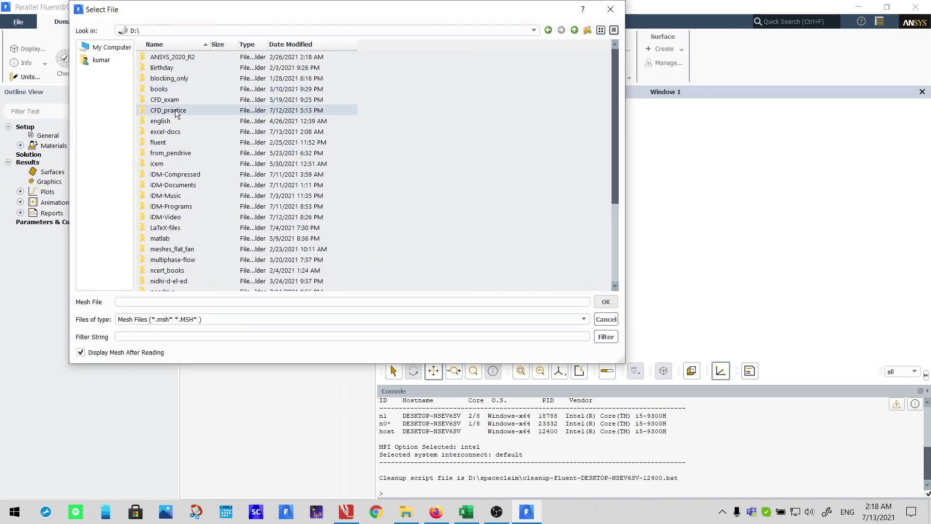
pyautogui.doubleClick(177, 112)
pyautogui.doubleClick(170, 57)
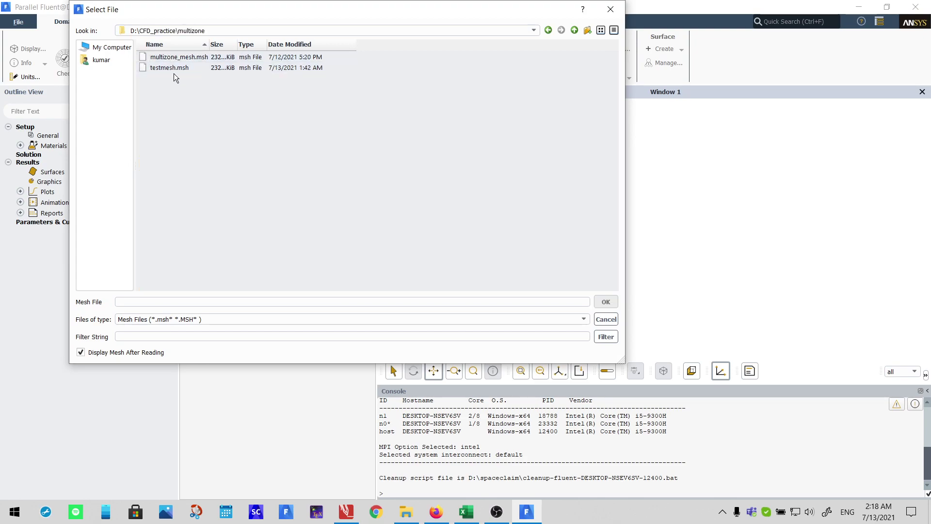
pyautogui.doubleClick(187, 68)
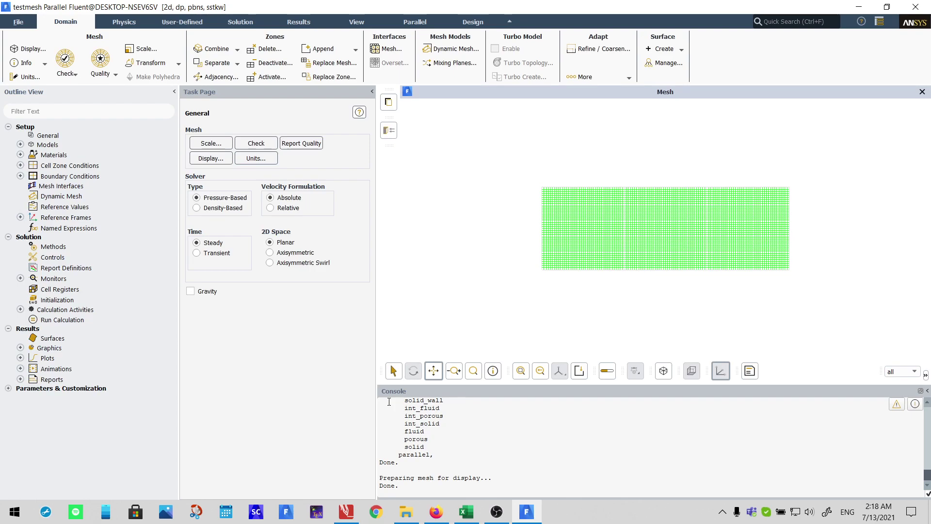
# Zoom and pan the graphics view to inspect the loaded testmesh grid
pyautogui.scroll(4, 611, 222)
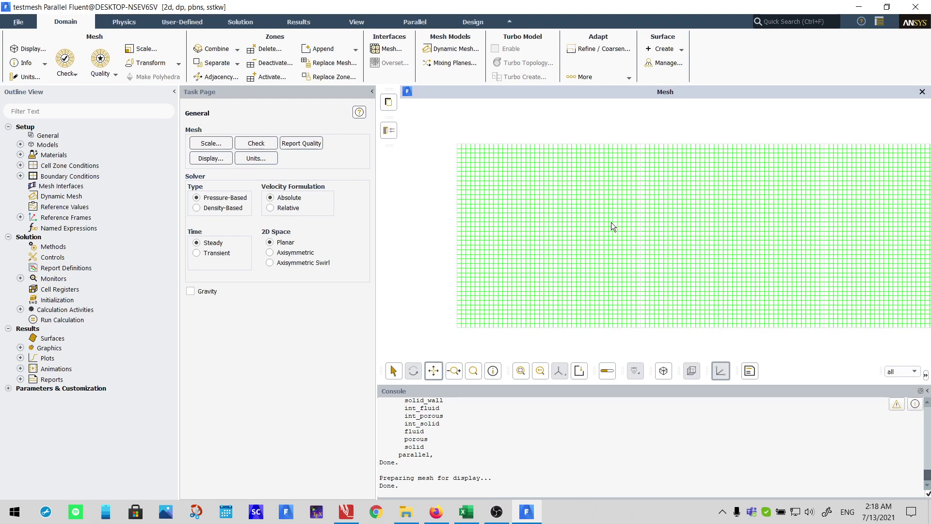
pyautogui.moveTo(705, 239); pyautogui.dragTo(515, 233)
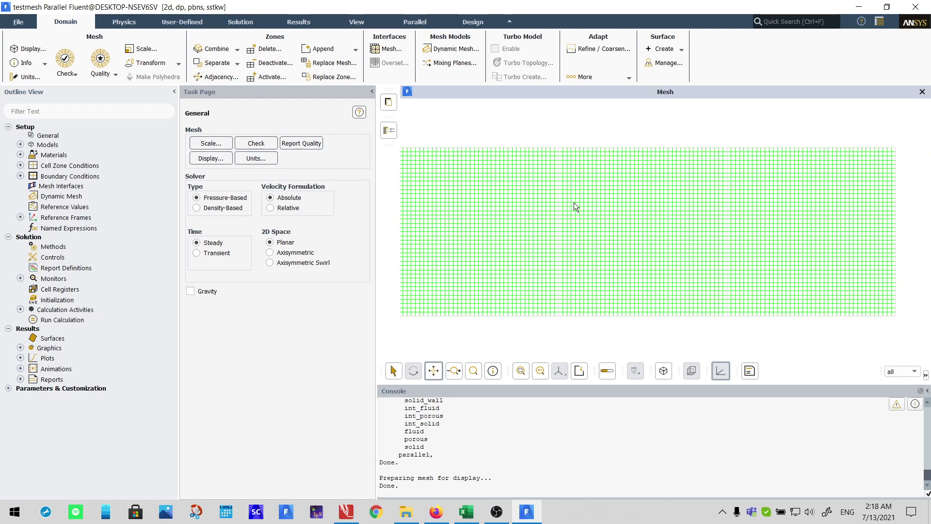
pyautogui.scroll(-1, 587, 207)
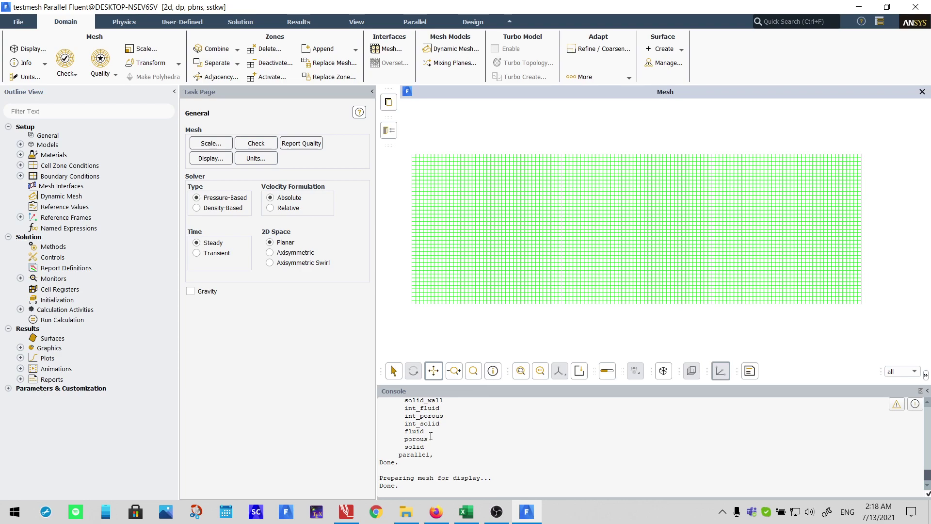
# Expand the Solid cell zones and probe the left mesh region to identify its zone
pyautogui.click(20, 165)
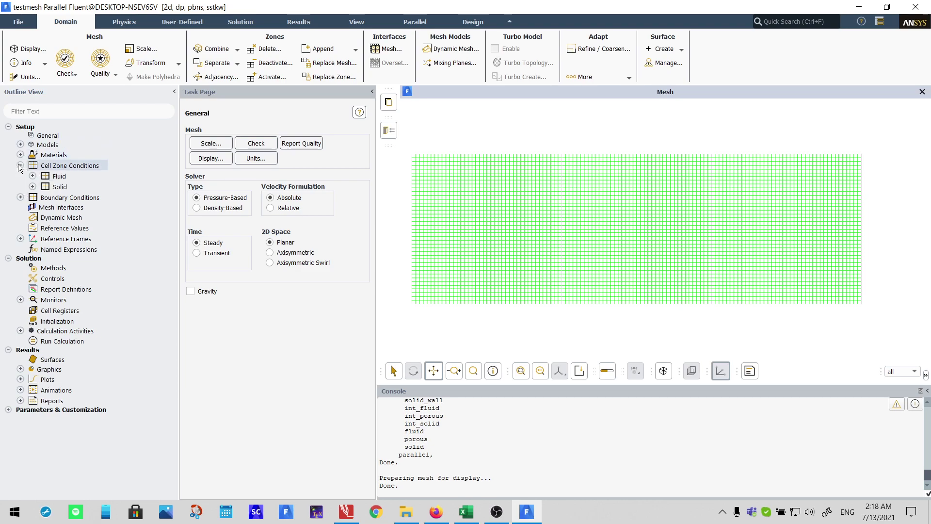
pyautogui.click(32, 187)
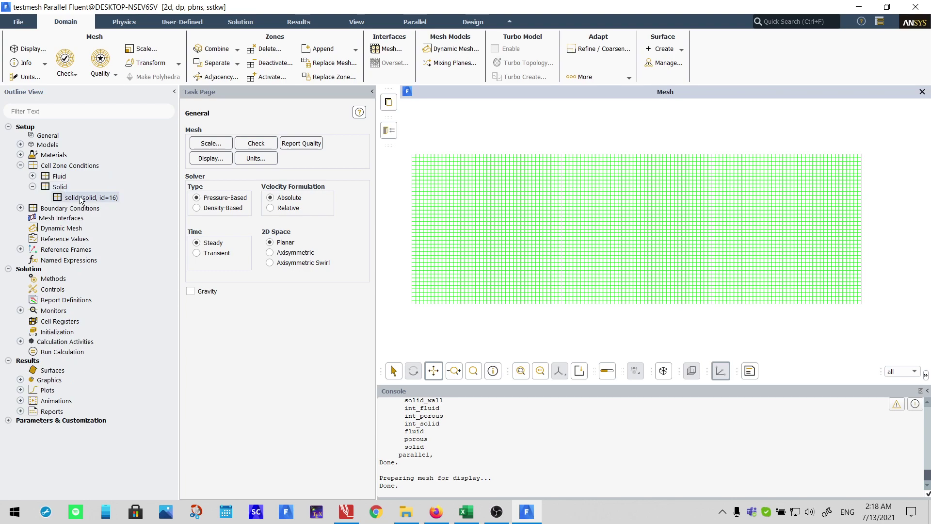
pyautogui.click(468, 199)
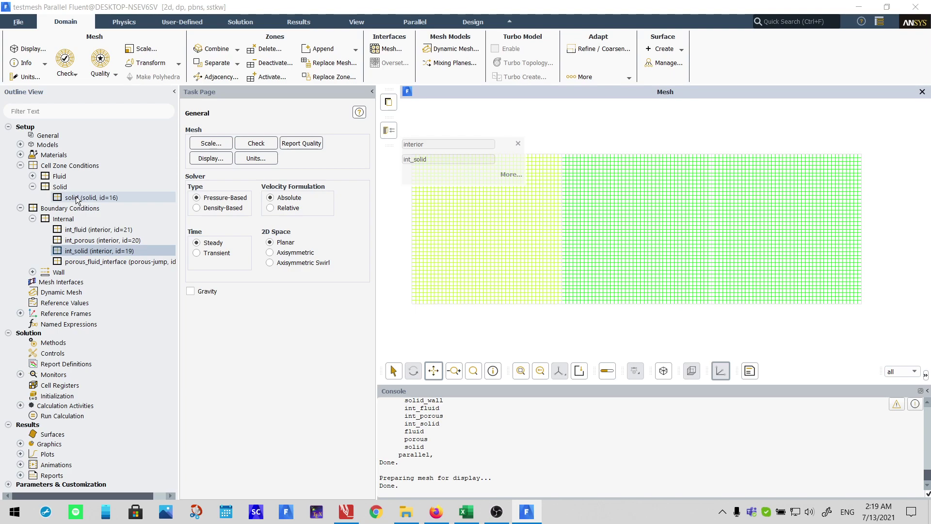
pyautogui.click(32, 219)
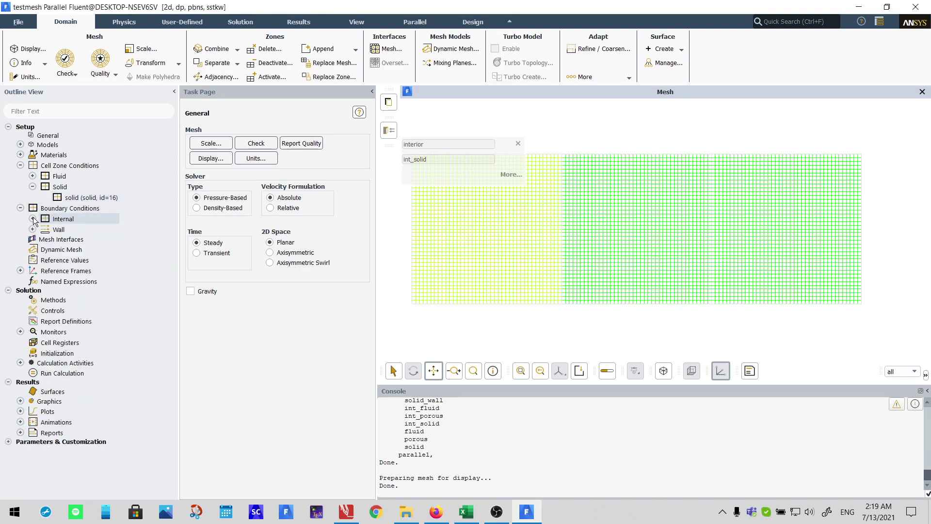
# Select the solid, fluid and porous zones and check porous's Type menu, leaving it fluid
pyautogui.click(80, 198)
pyautogui.click(32, 176)
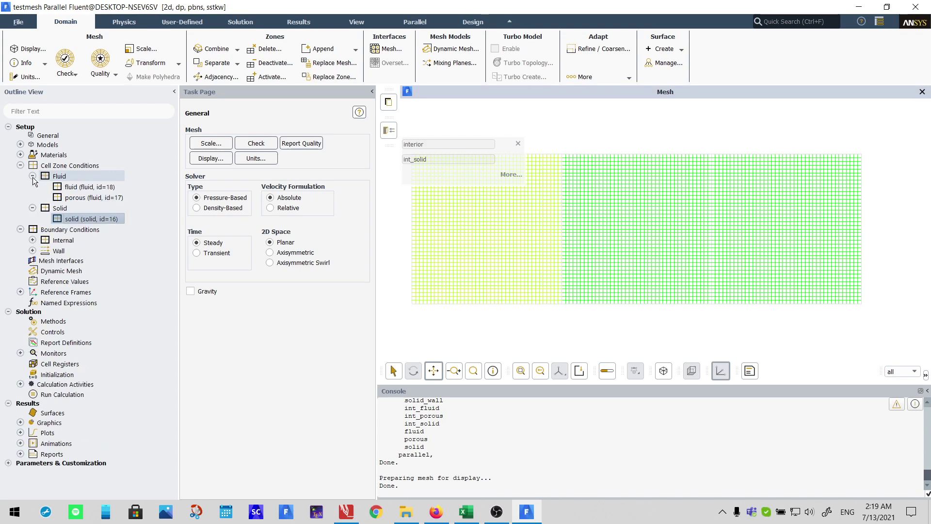
pyautogui.click(89, 189)
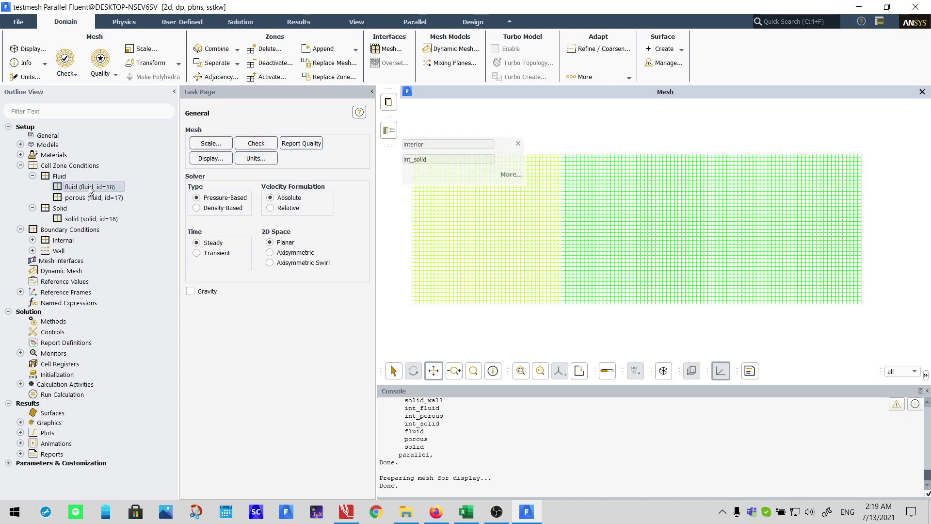
pyautogui.click(91, 198)
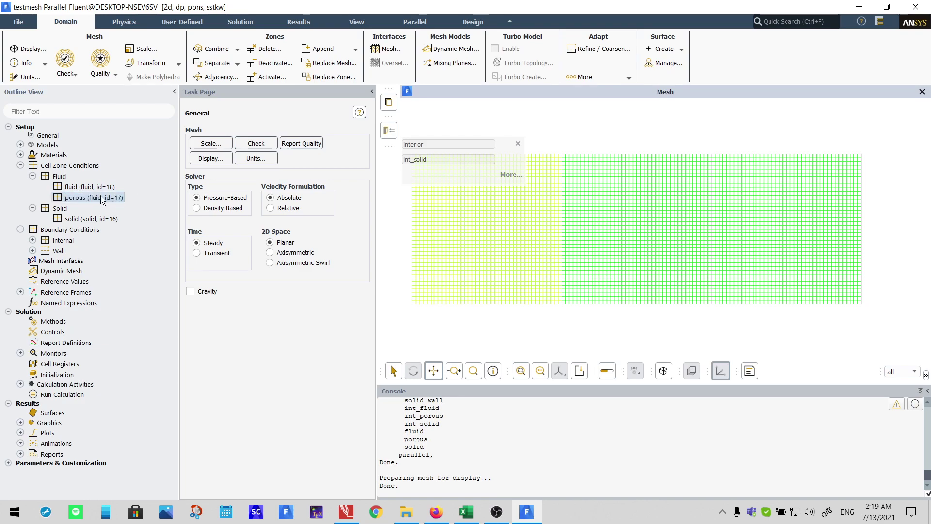
pyautogui.rightClick(101, 197)
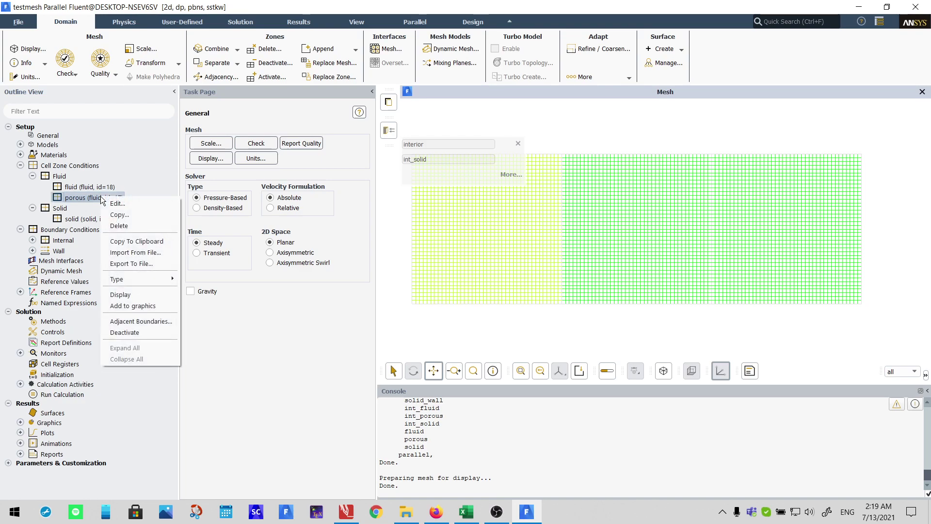
pyautogui.moveTo(154, 279)
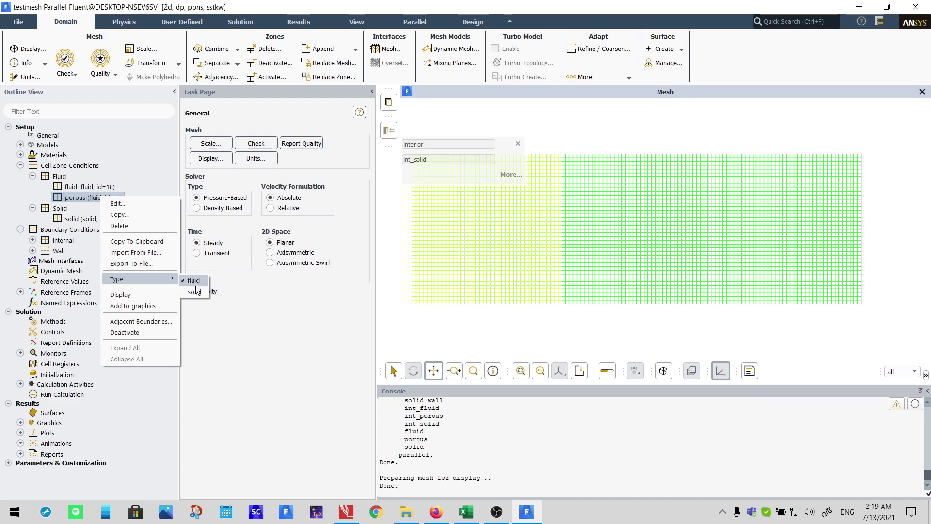
pyautogui.click(94, 188)
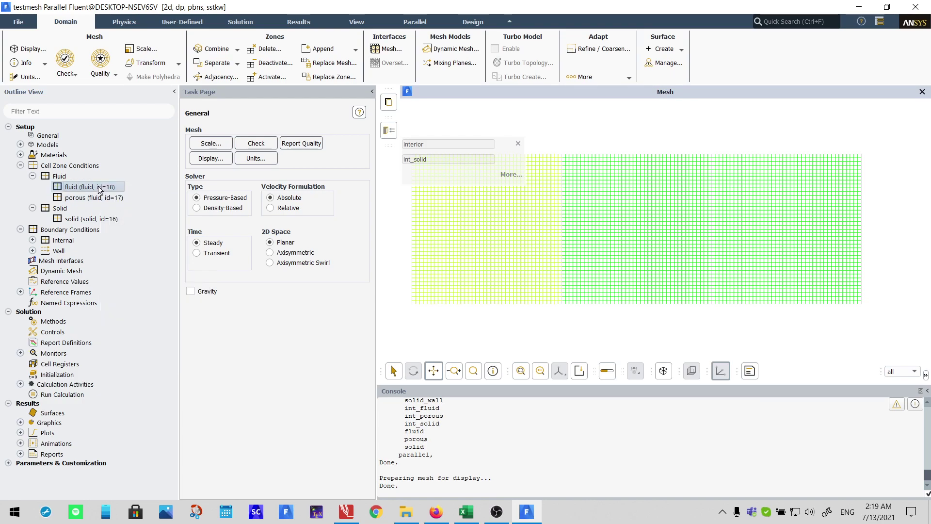
# View the porous zone's settings unchanged, then probe the middle mesh region's zone
pyautogui.rightClick(81, 201)
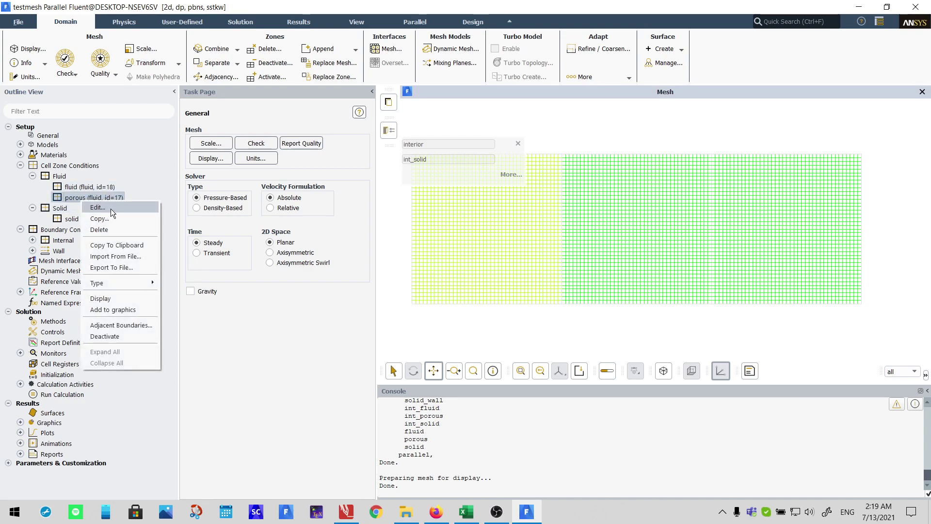
pyautogui.click(111, 208)
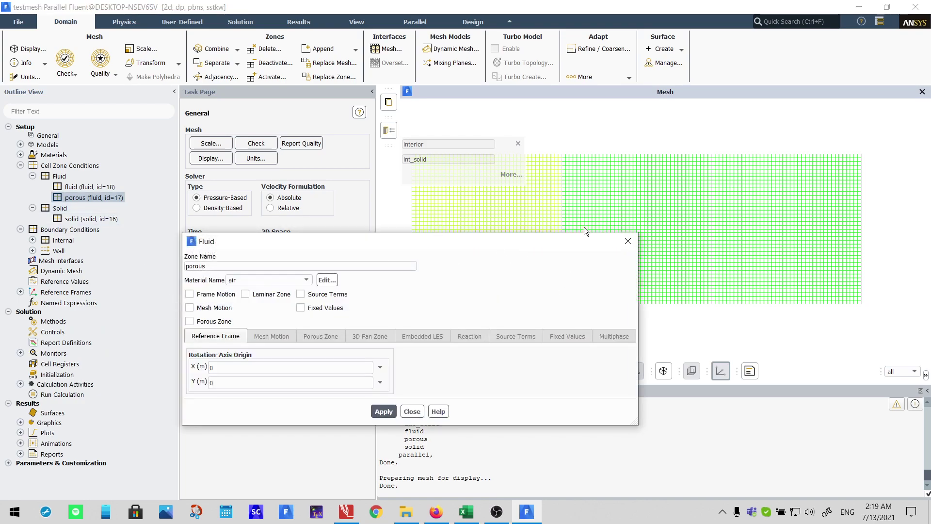
pyautogui.click(627, 241)
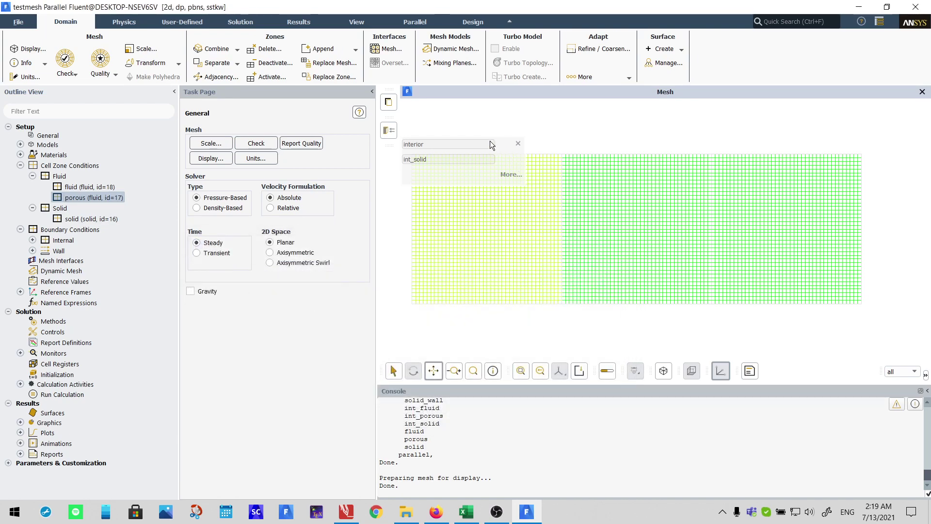
pyautogui.click(519, 143)
pyautogui.click(589, 189)
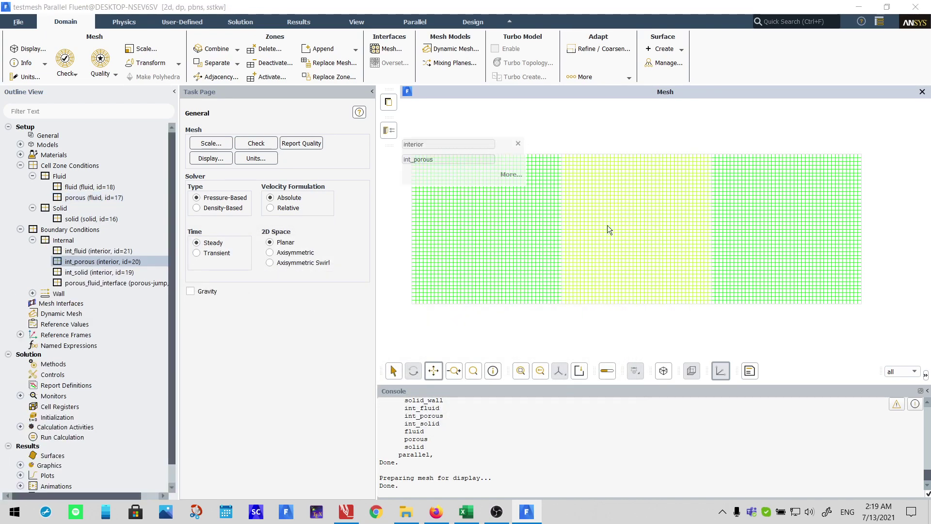
pyautogui.click(33, 240)
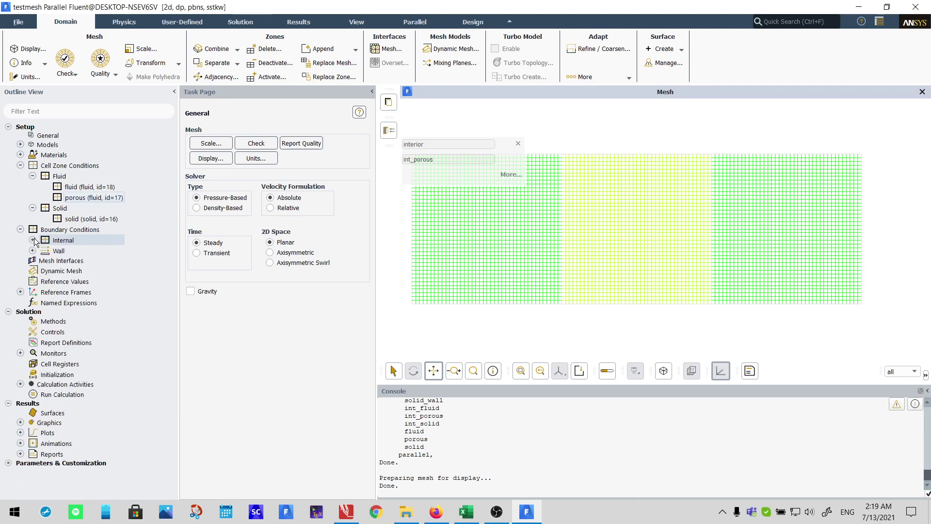
# Enable Porous Zone for the porous cell zone (id=17) and apply it
pyautogui.click(78, 199)
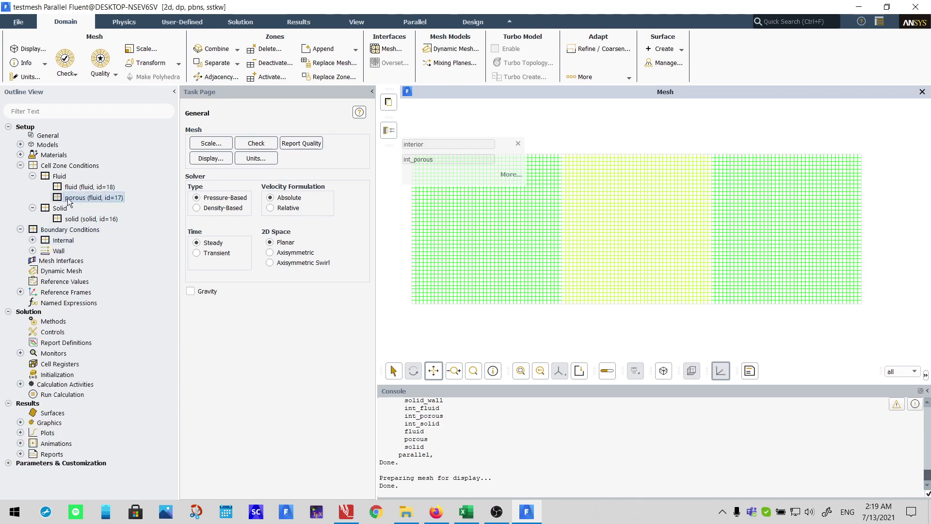
pyautogui.rightClick(102, 201)
pyautogui.click(132, 215)
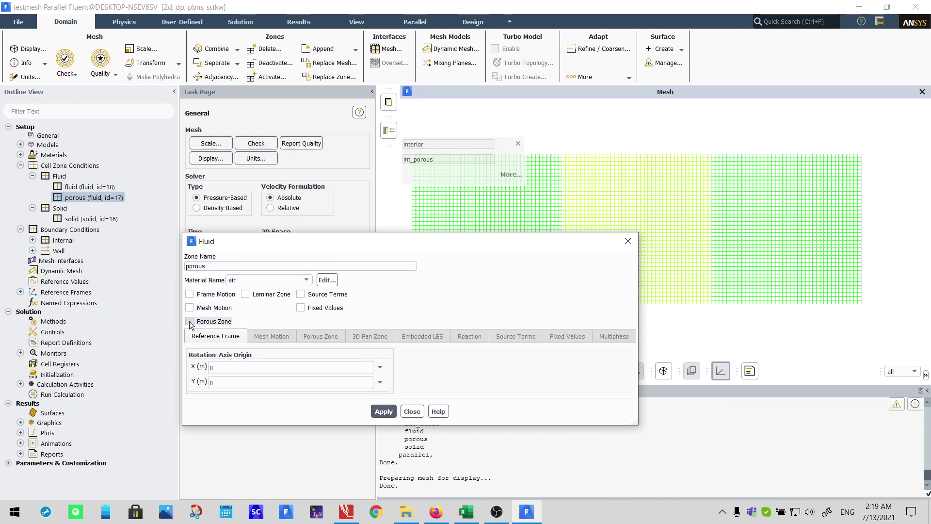
pyautogui.click(189, 321)
pyautogui.click(384, 412)
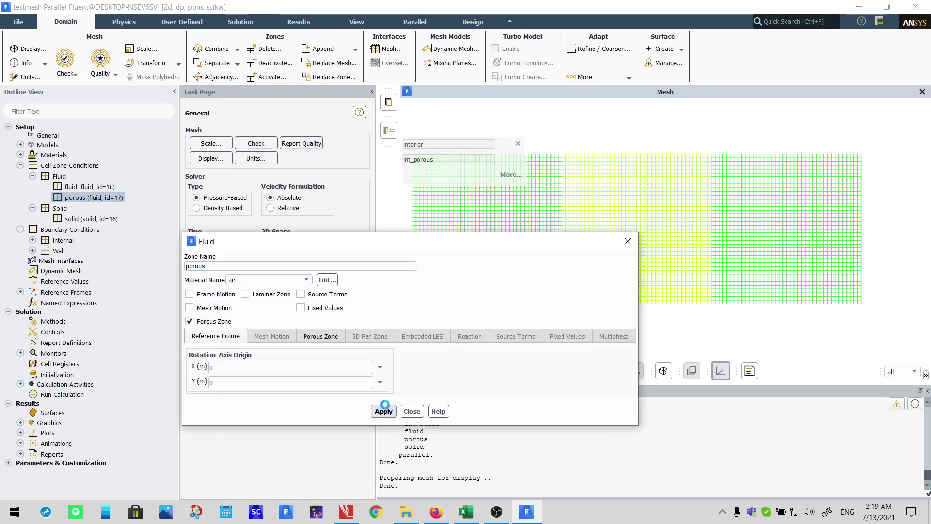
pyautogui.click(411, 411)
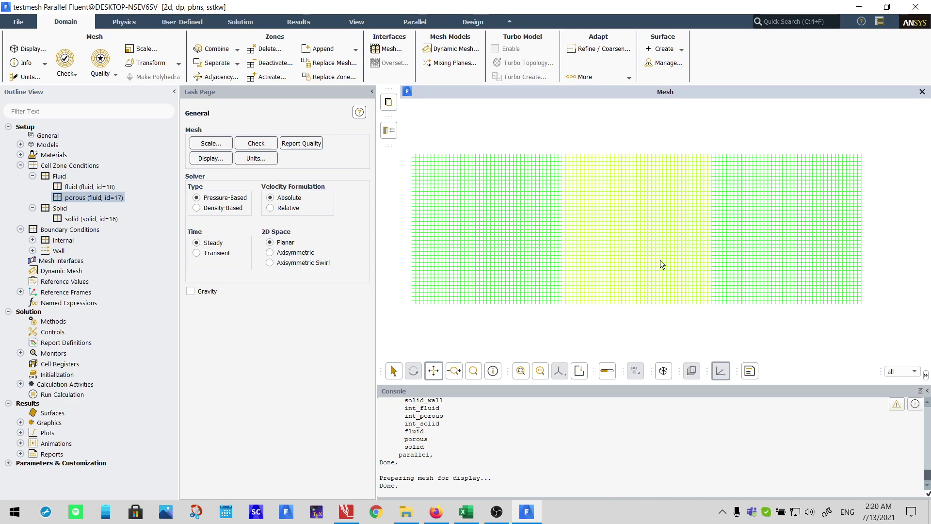
# Zoom and pan the mesh view to bring the whole grid and porous middle band into view
pyautogui.scroll(6, 684, 255)
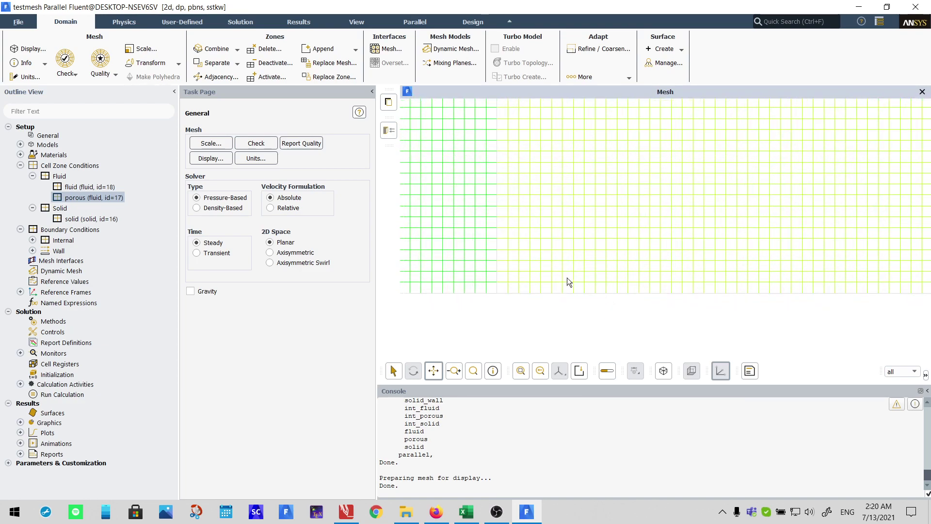
pyautogui.scroll(-2, 772, 299)
pyautogui.scroll(-2, 752, 293)
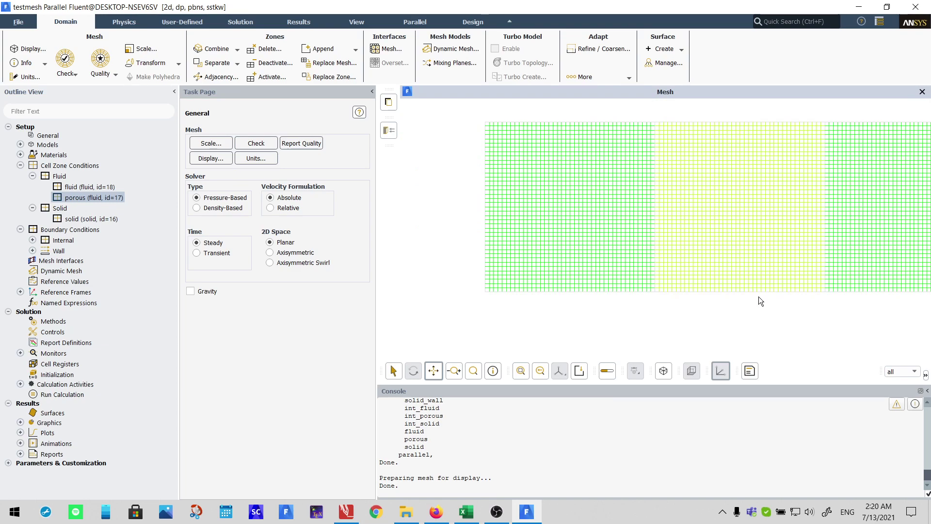
pyautogui.moveTo(752, 296); pyautogui.dragTo(641, 308)
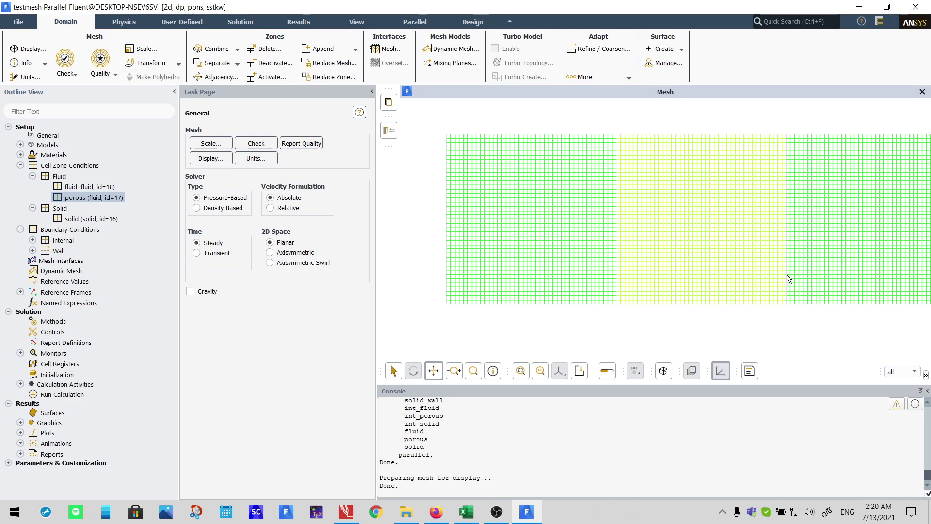
pyautogui.scroll(-2, 787, 273)
pyautogui.scroll(4, 793, 219)
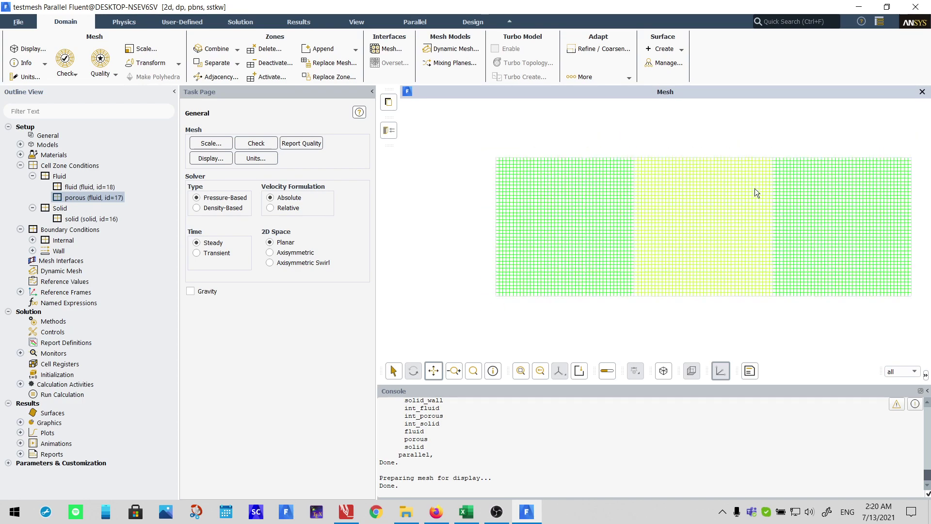
pyautogui.scroll(-3, 665, 290)
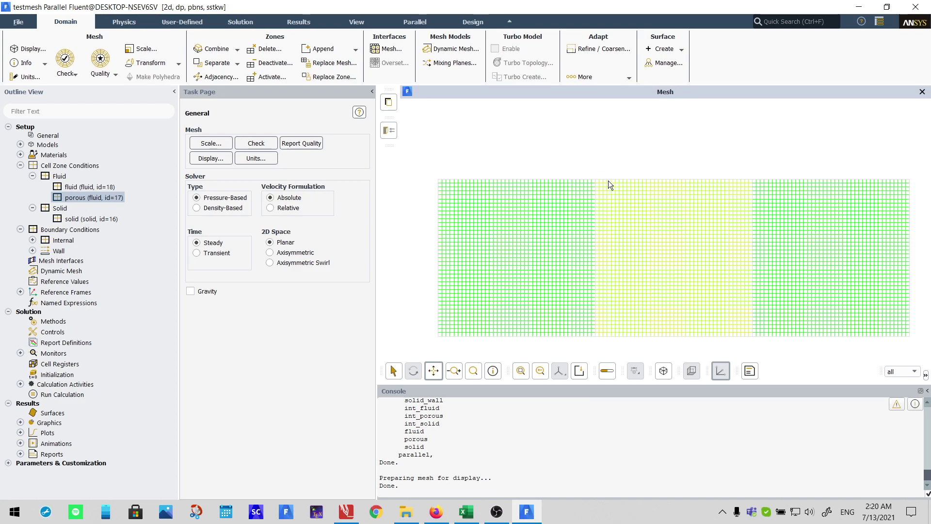
pyautogui.moveTo(711, 339); pyautogui.dragTo(688, 278)
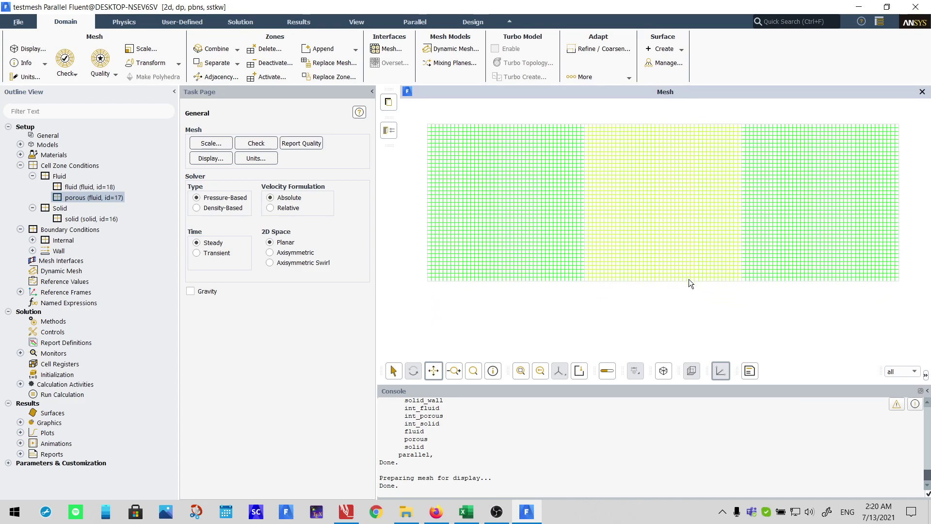